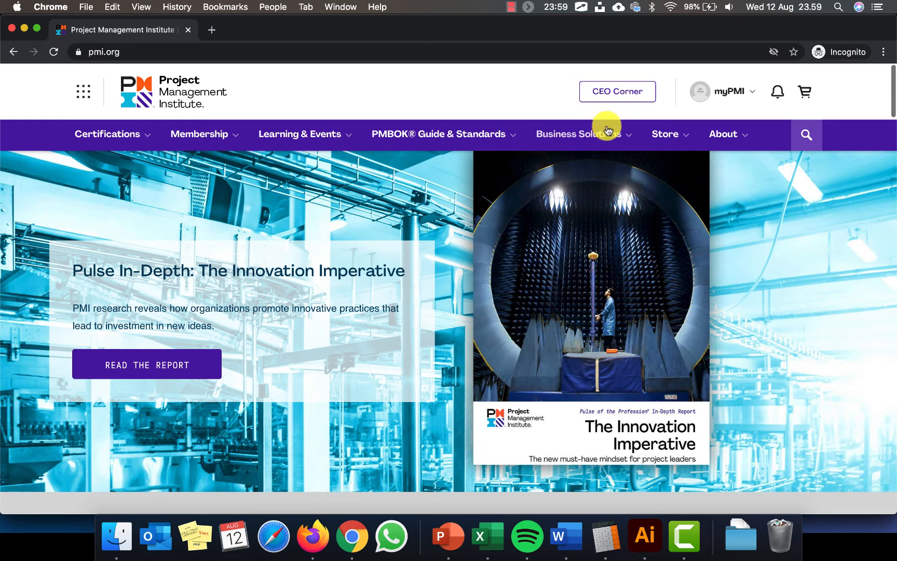
Go to the Project Management Professional (PMP) page through Certification Types and apply for the PMP
click(148, 138)
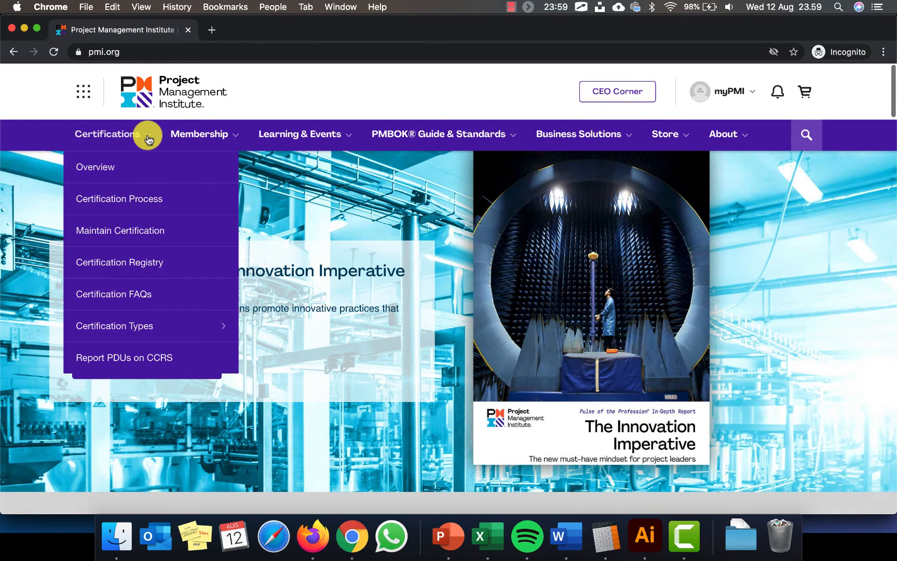
click(220, 326)
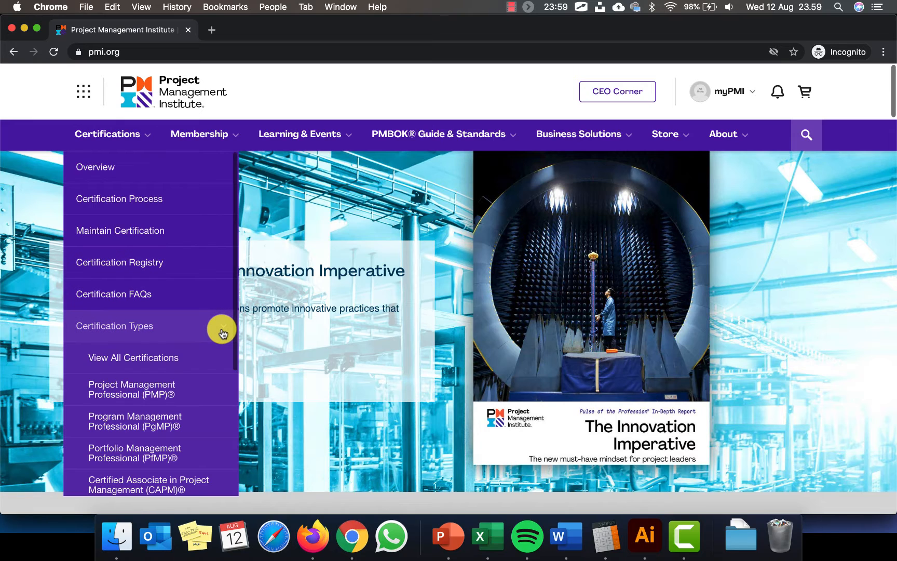
click(154, 397)
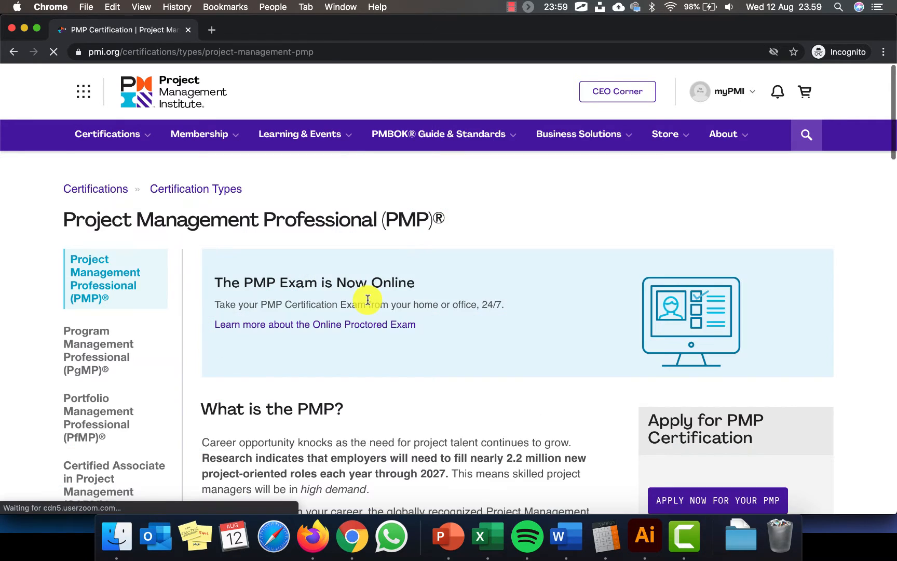
scroll(367, 304, down, 5)
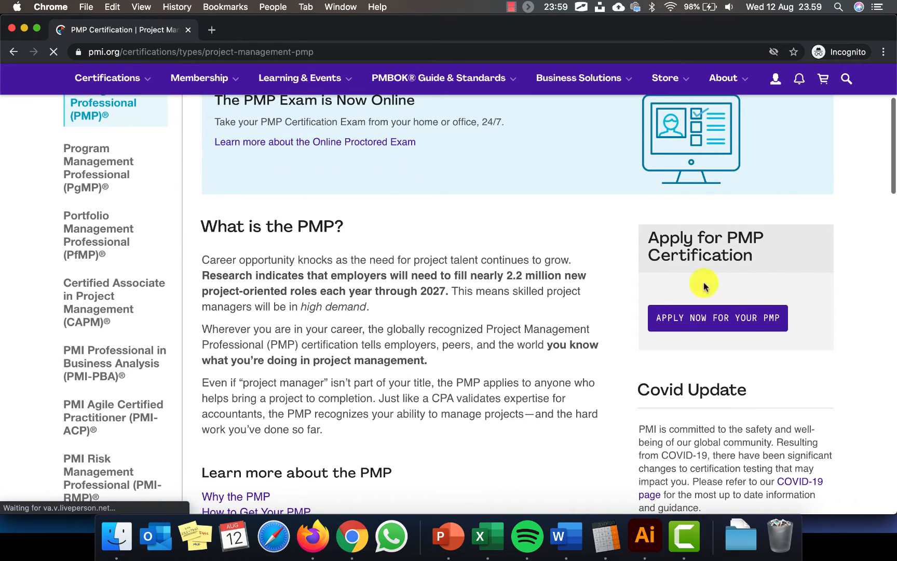
scroll(720, 286, up, 1)
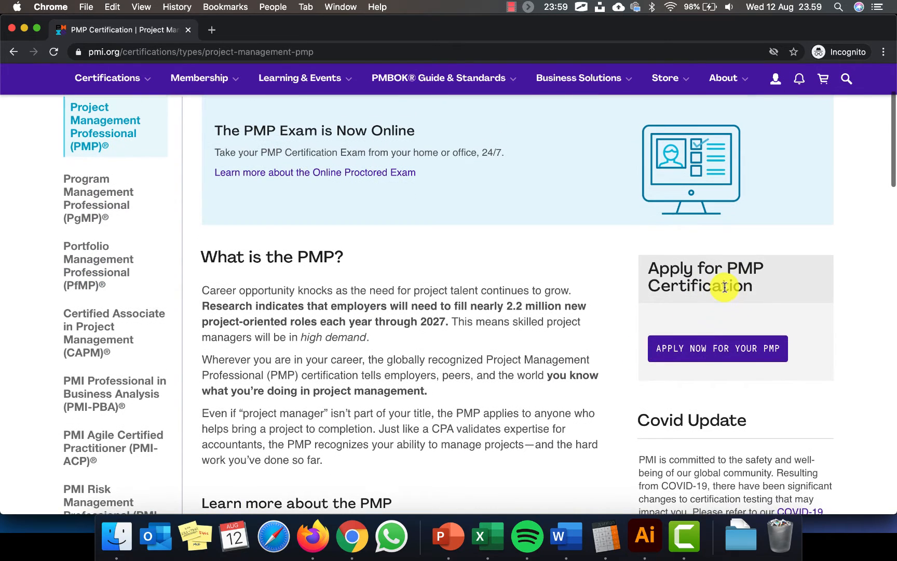
click(719, 359)
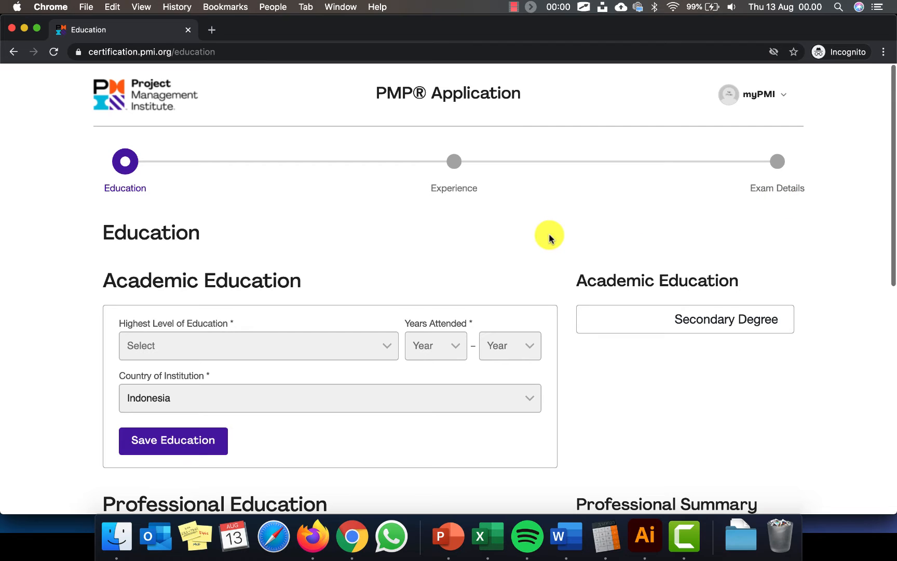
Set highest education to Bachelor Degree, attended from 2010 to 2014
scroll(333, 260, down, 2)
click(392, 289)
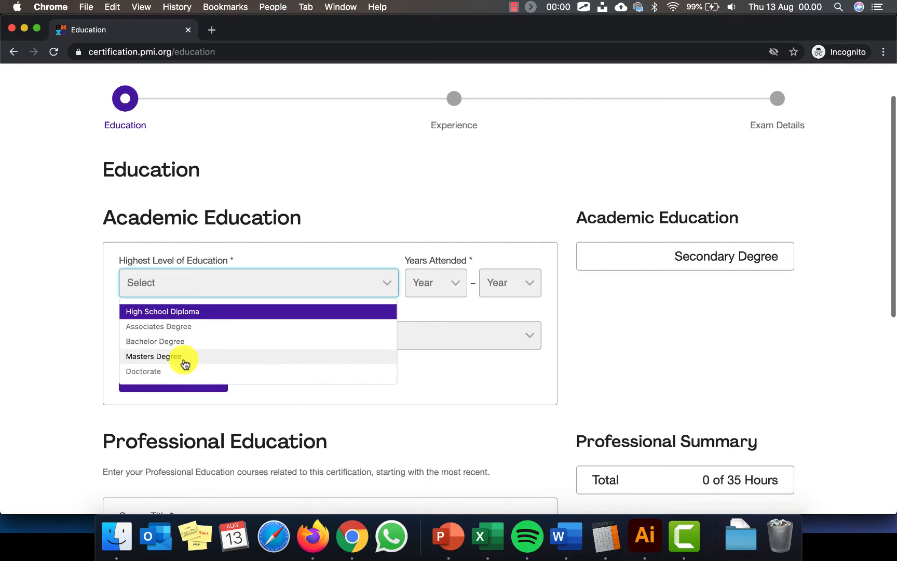
click(198, 343)
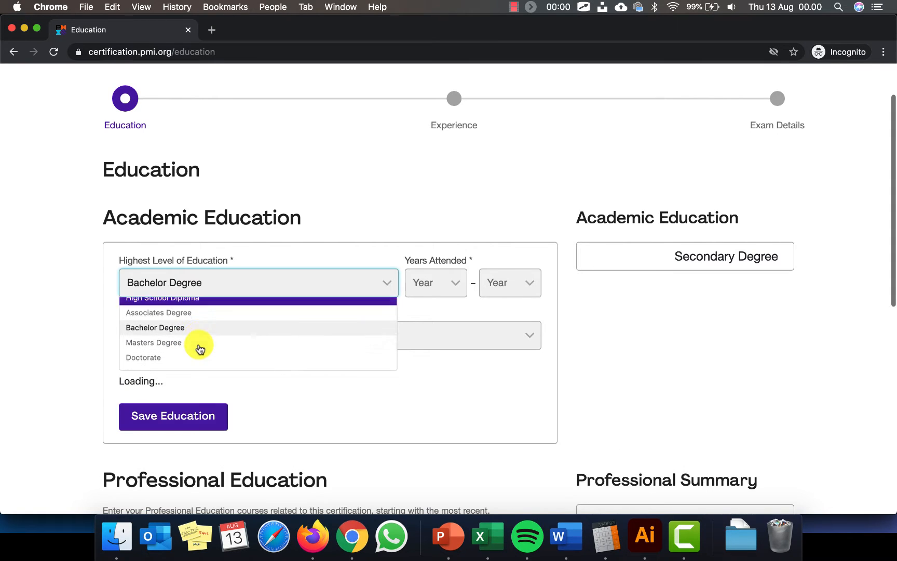
click(460, 283)
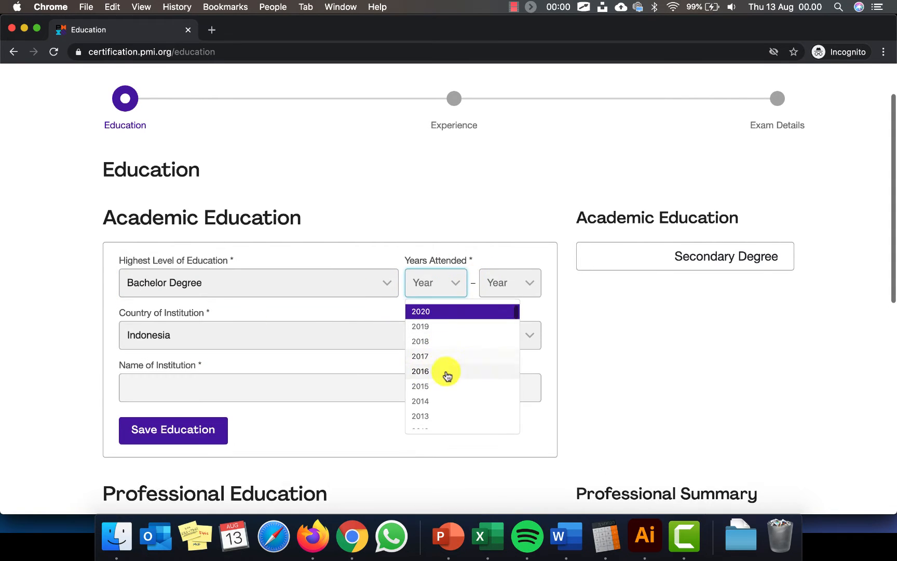
scroll(478, 404, down, 3)
click(462, 363)
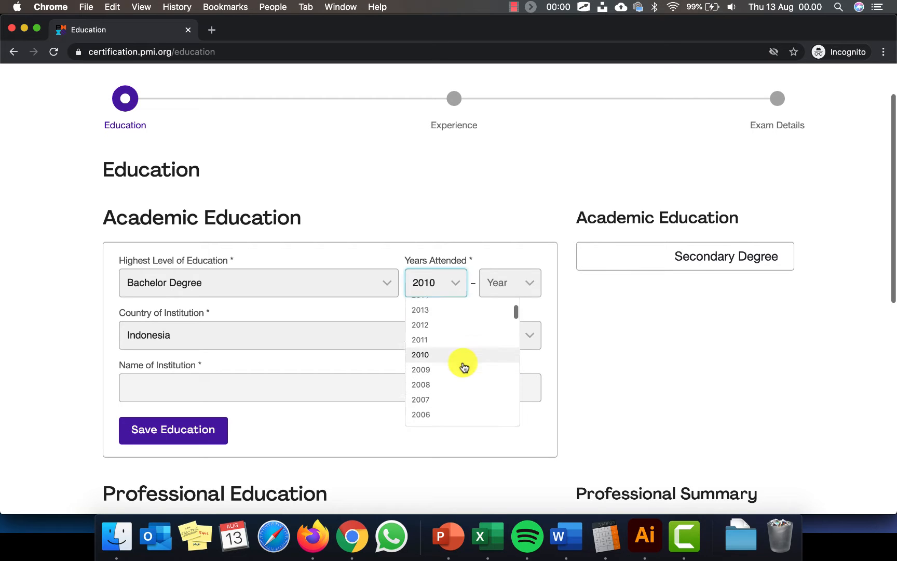
click(526, 283)
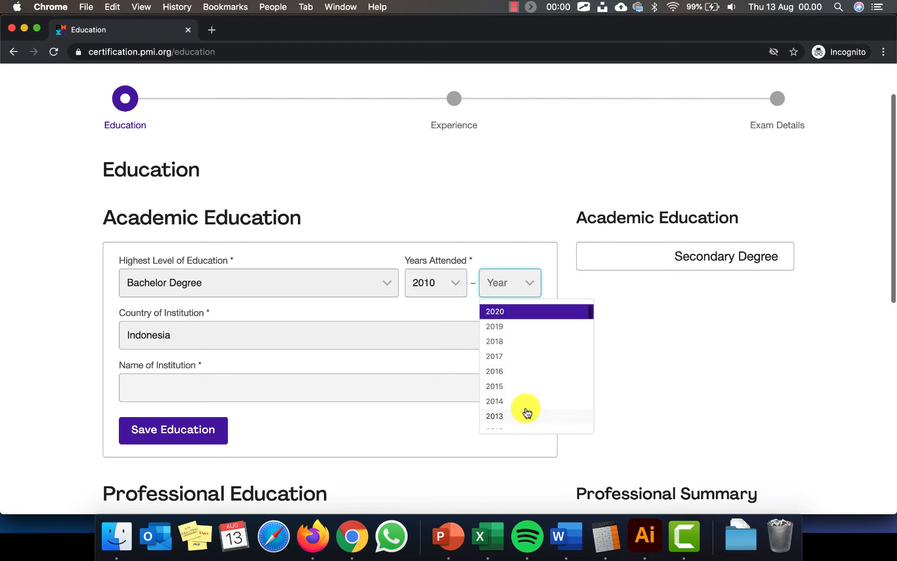
click(524, 403)
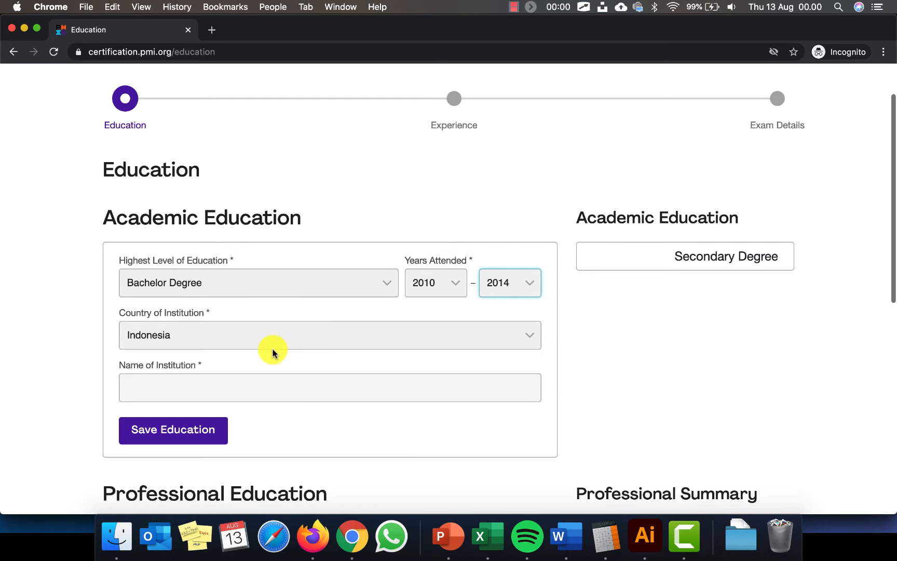
Enter Universitas Bina Nusantara as institution, choose Business Administration as field of study, and save
click(269, 393)
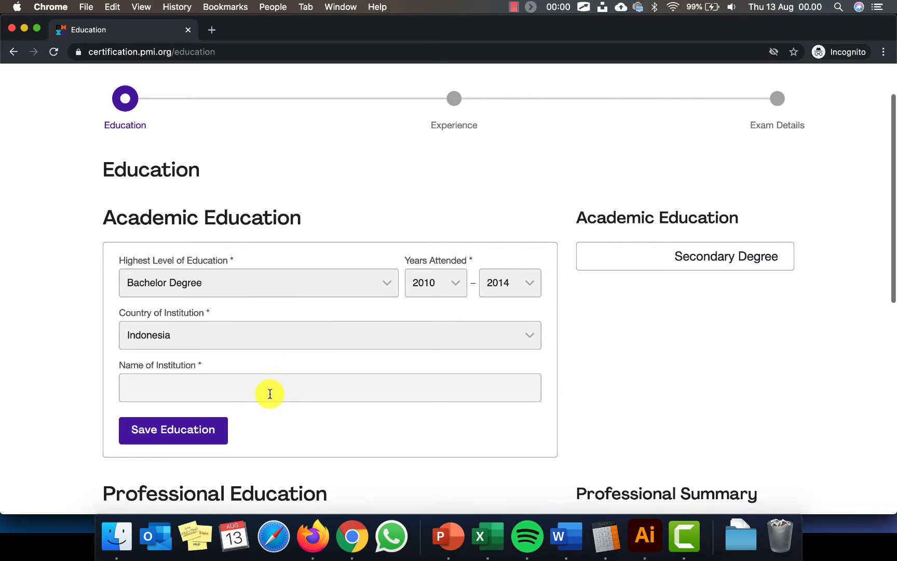
text(Universtas)
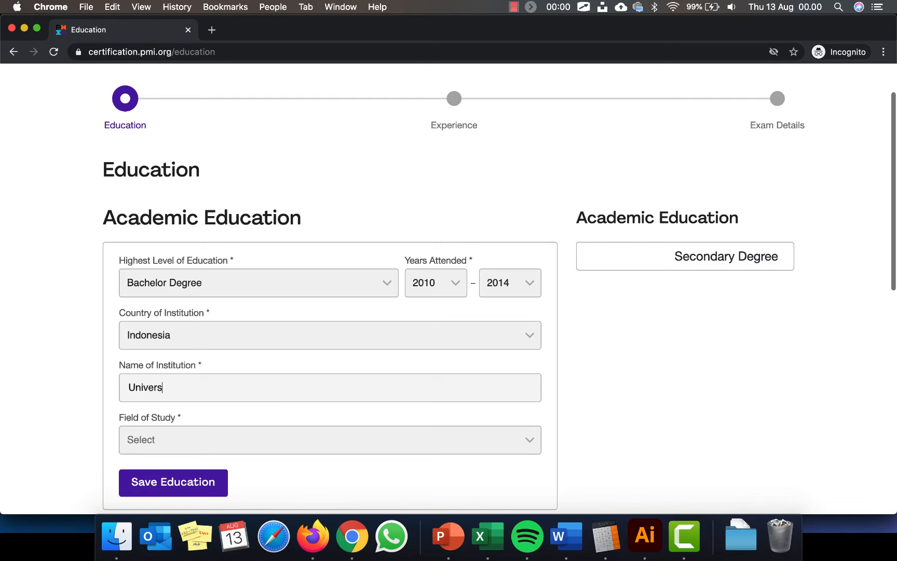
key(BackSpace)
key(BackSpace)
key(BackSpace)
text(itas Bina Nusantara)
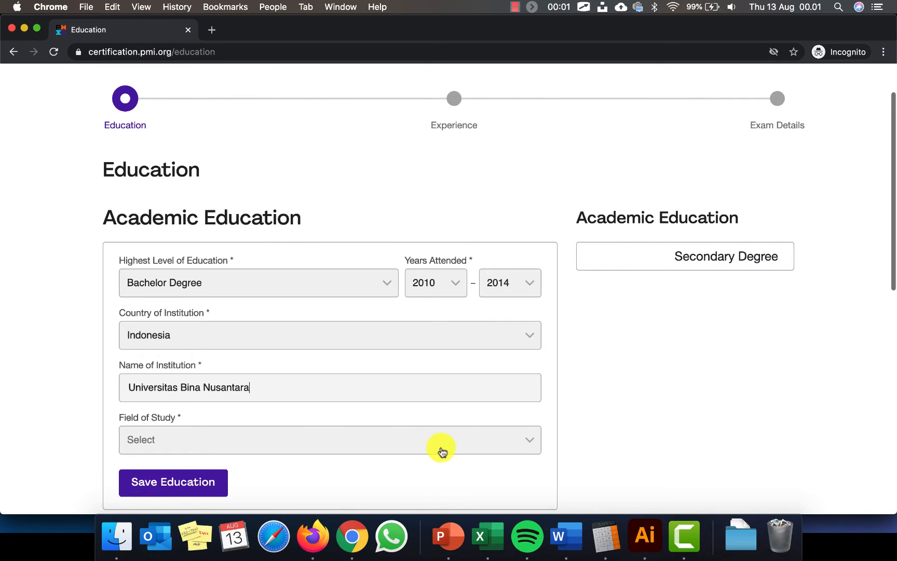
click(473, 439)
scroll(453, 343, down, 3)
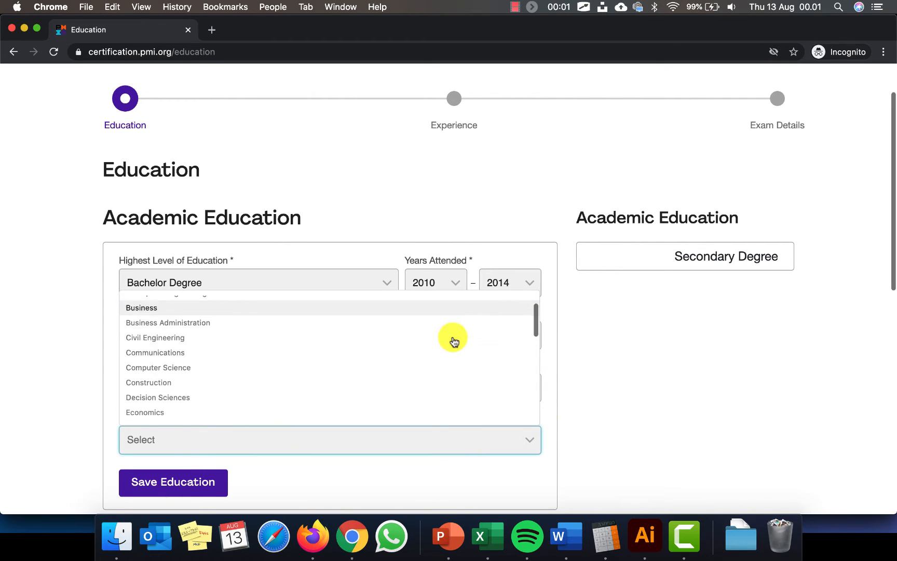
click(405, 314)
click(531, 441)
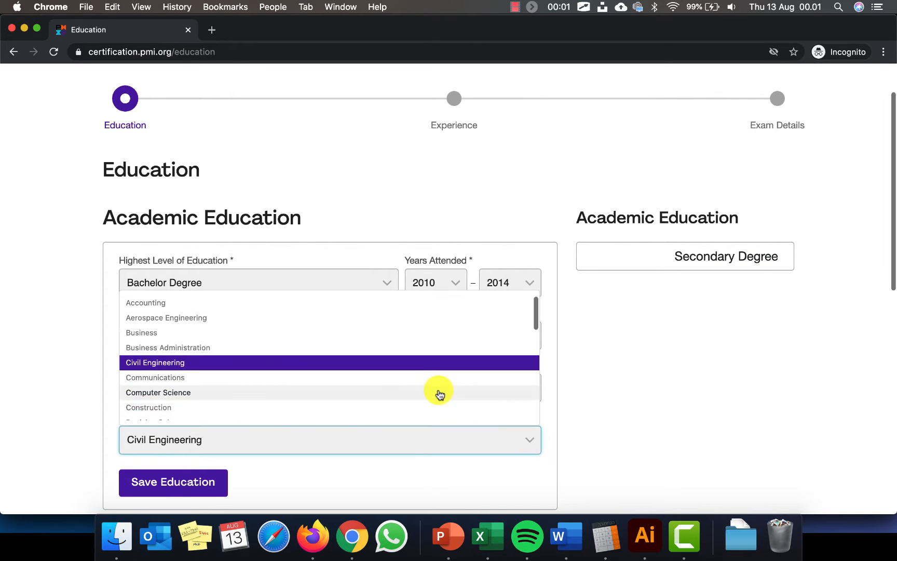
scroll(439, 393, down, 5)
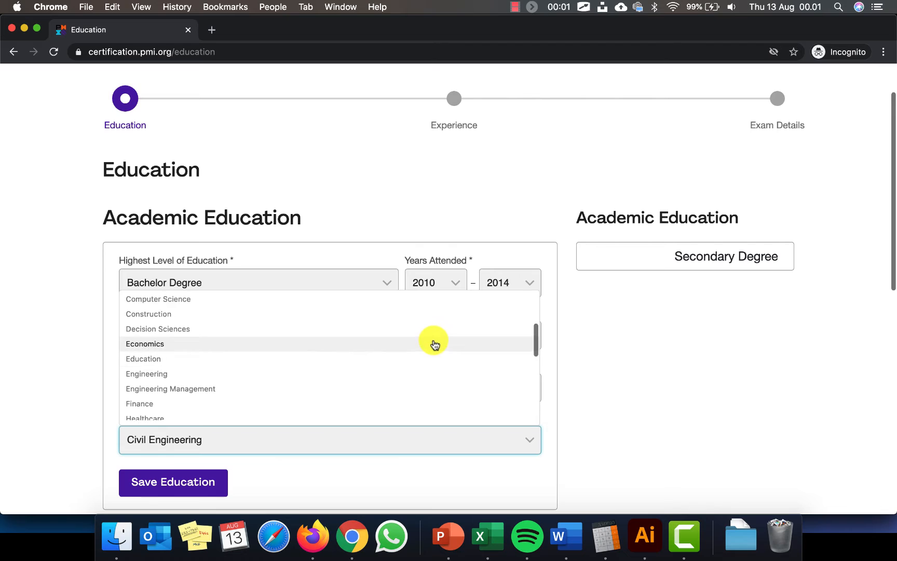
scroll(434, 344, up, 3)
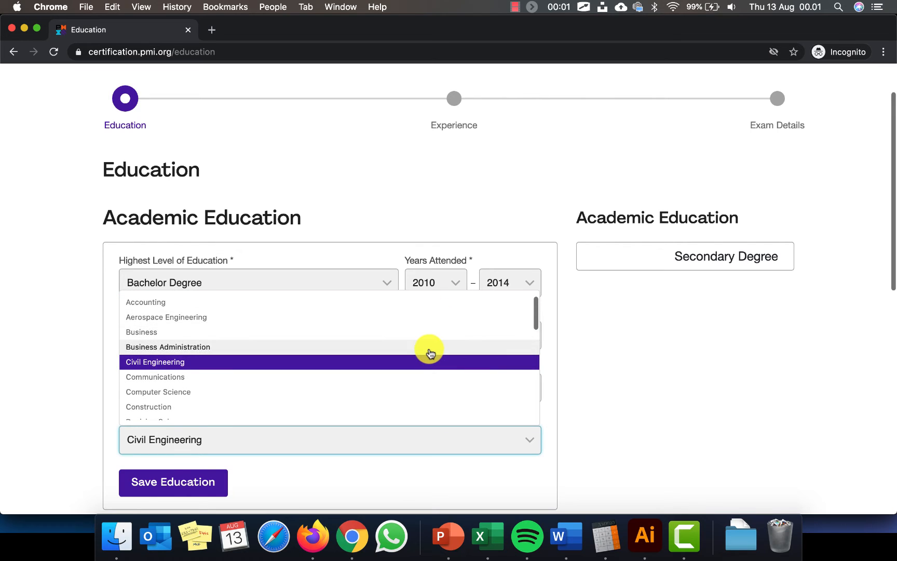
click(430, 348)
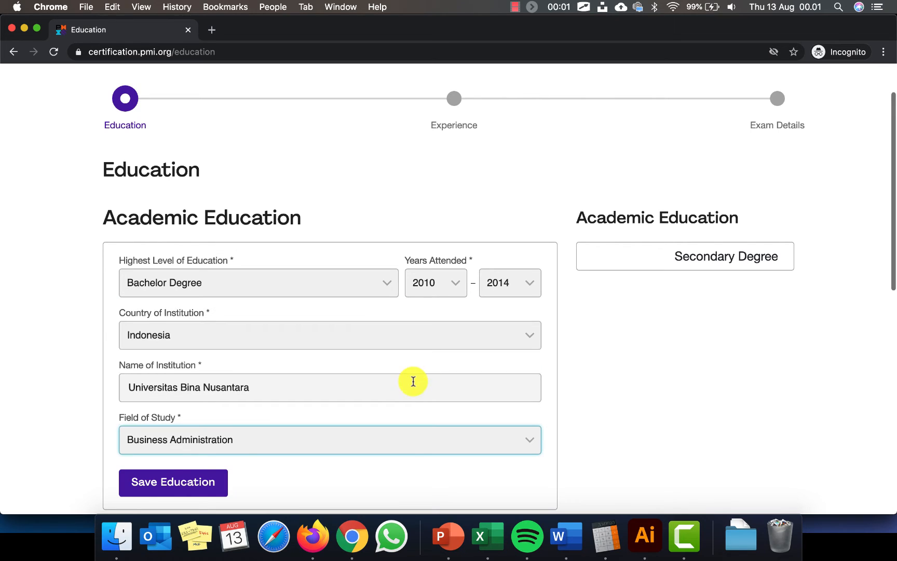
click(181, 487)
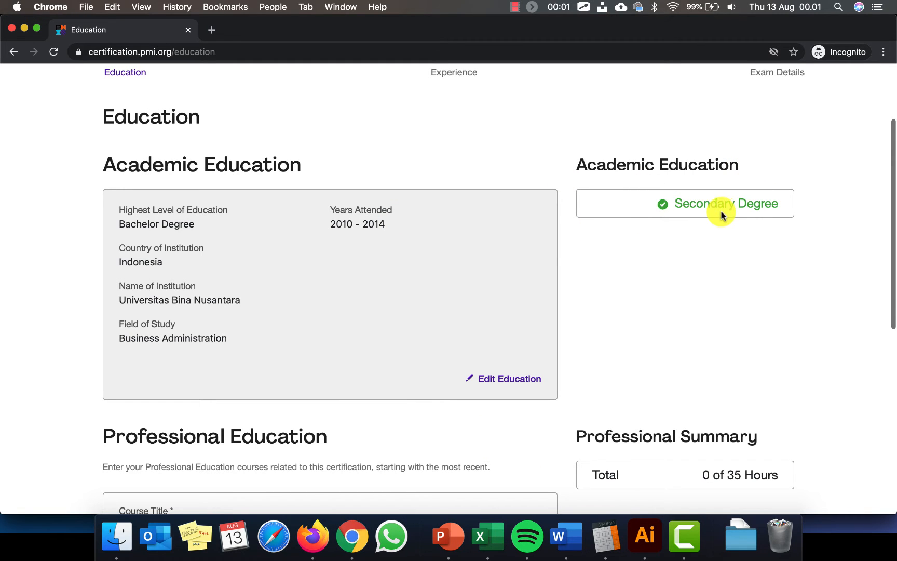
Enter course title 'PMP Live Online Exam Preparation Course' with provider MagnaQM
scroll(503, 367, down, 1)
scroll(504, 367, down, 5)
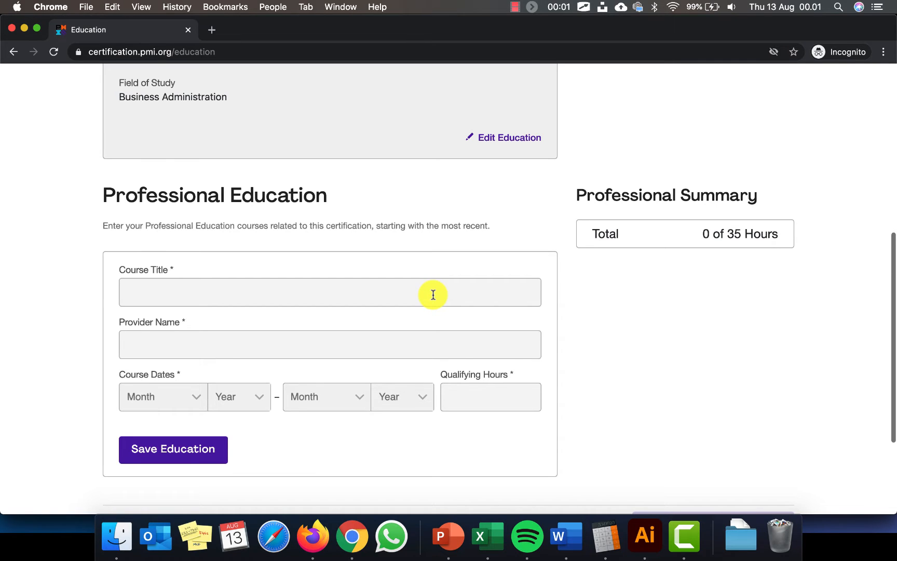
click(433, 294)
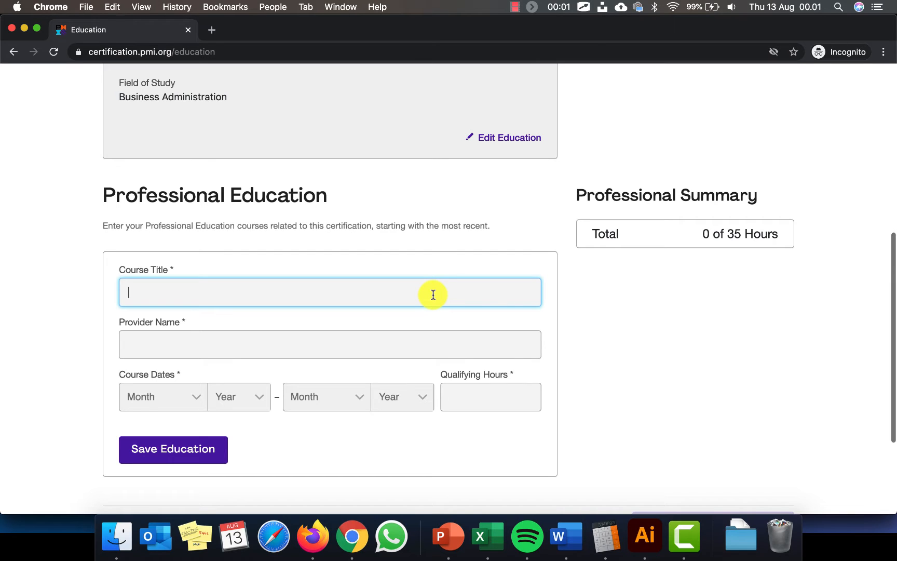
text(PMP Live Online)
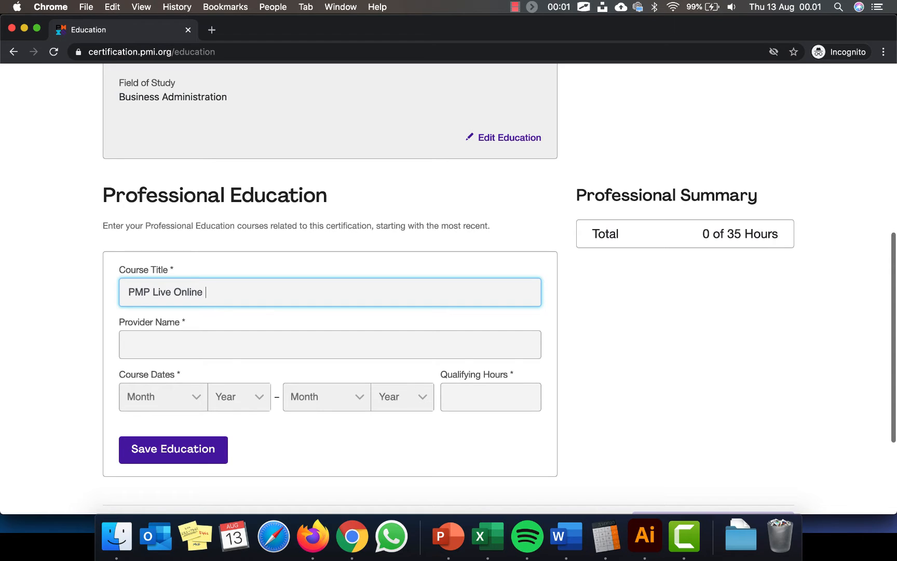
text( Exam Prea)
key(BackSpace)
text(paration )
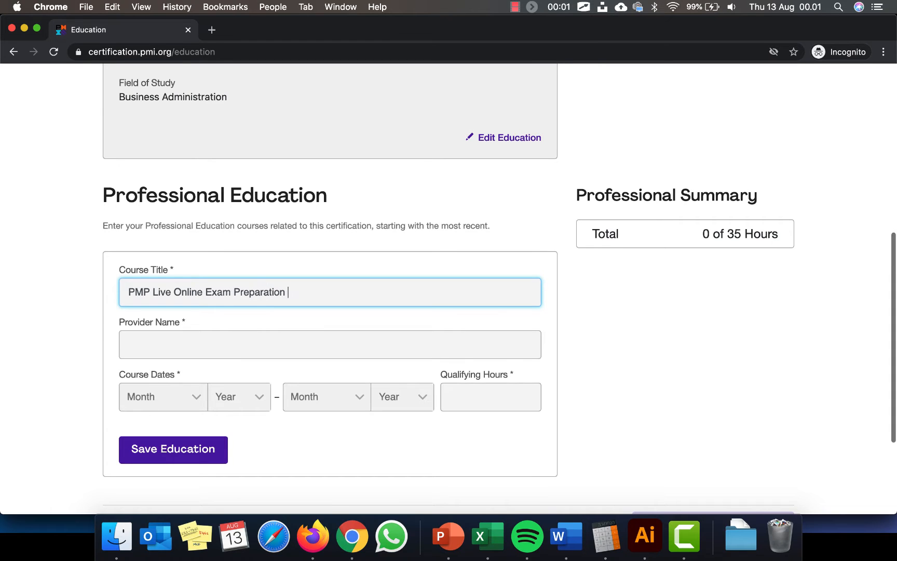
text(Course)
click(231, 345)
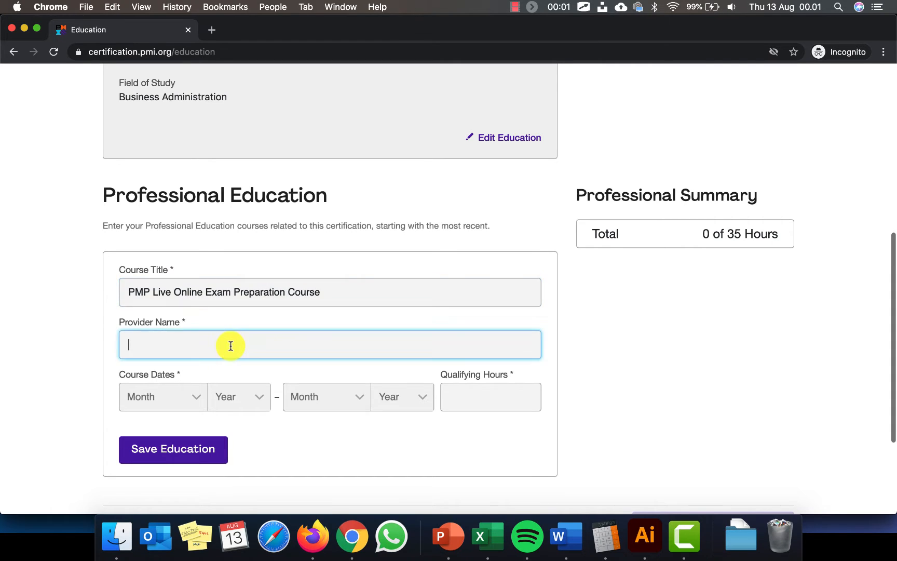
text(MagnaQM)
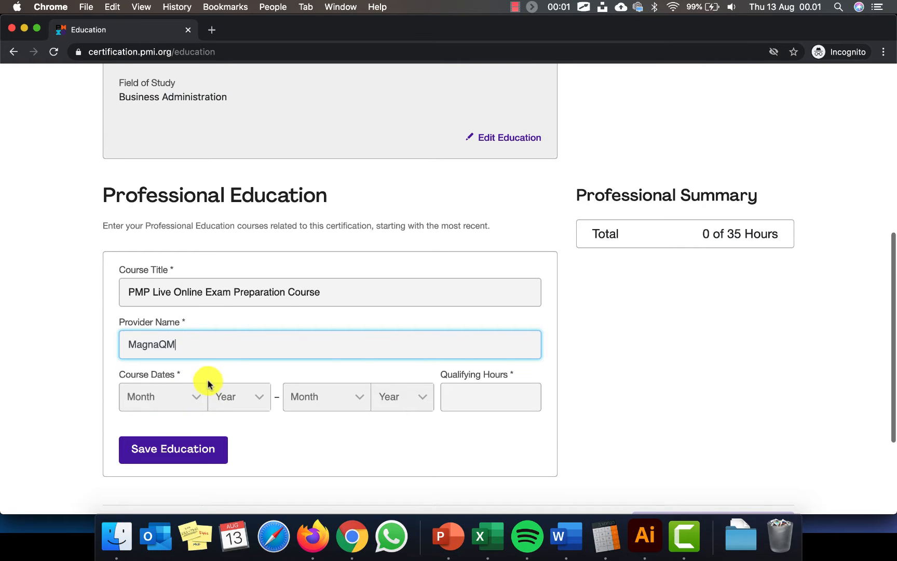
Set both the course start and end dates to June 2020
click(196, 397)
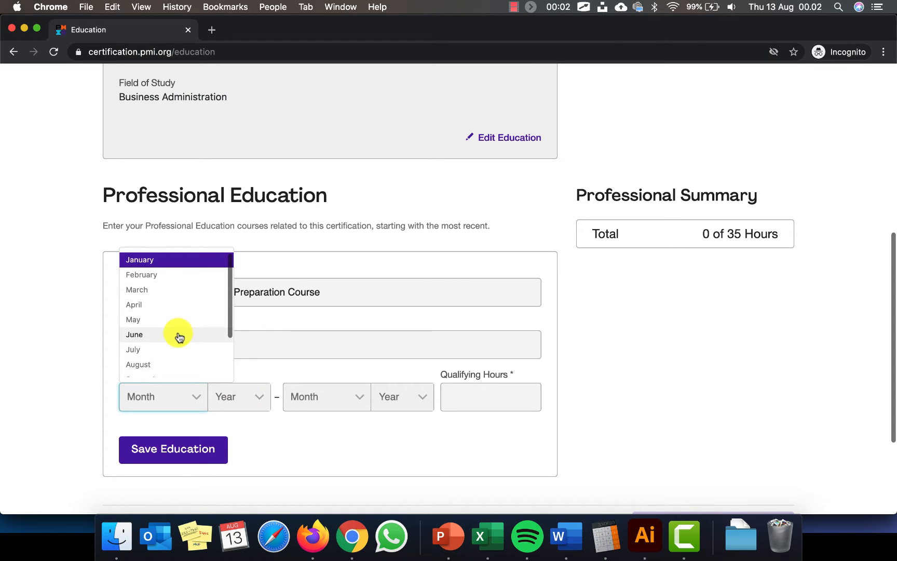
click(179, 335)
click(262, 400)
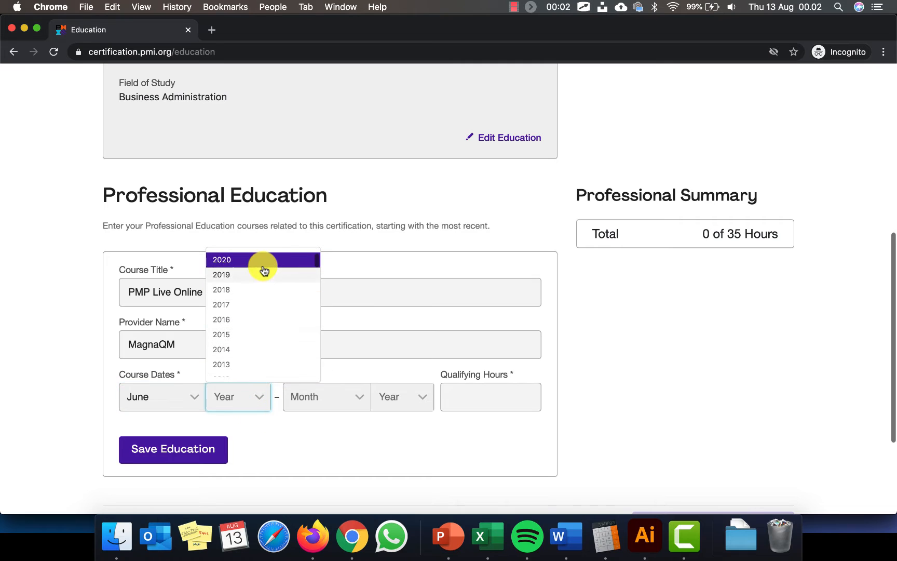
click(262, 264)
click(356, 398)
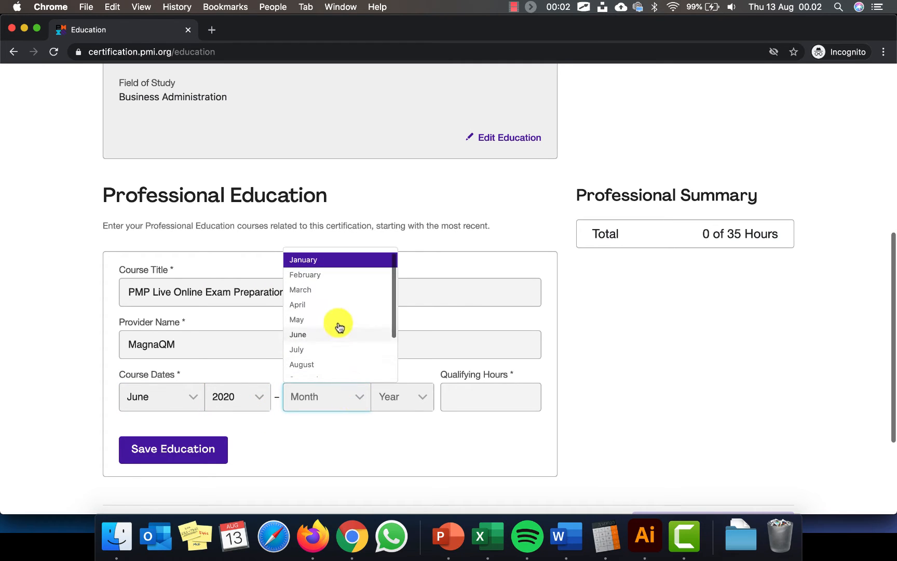
click(332, 334)
click(418, 404)
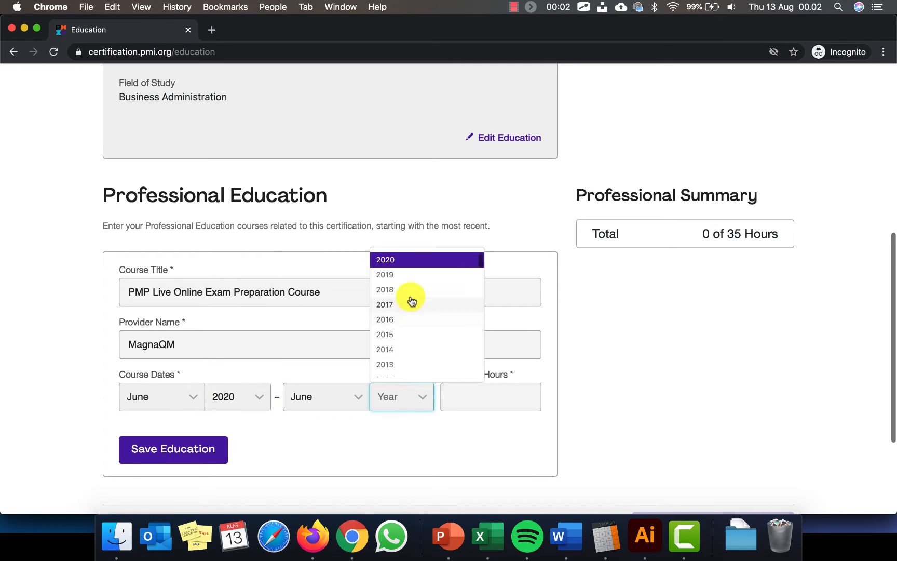
click(416, 258)
Enter 35 qualifying hours and save the professional education course
click(476, 395)
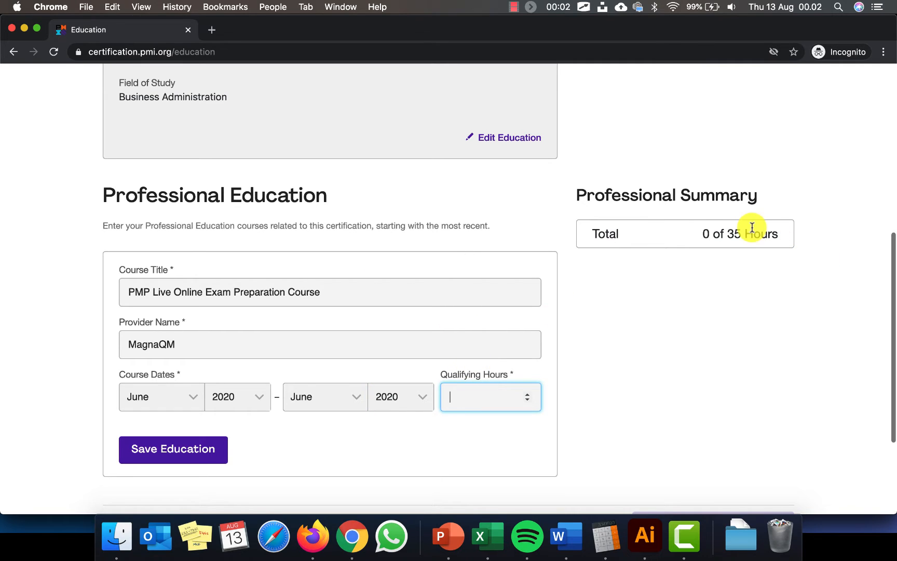
drag(727, 234, 785, 234)
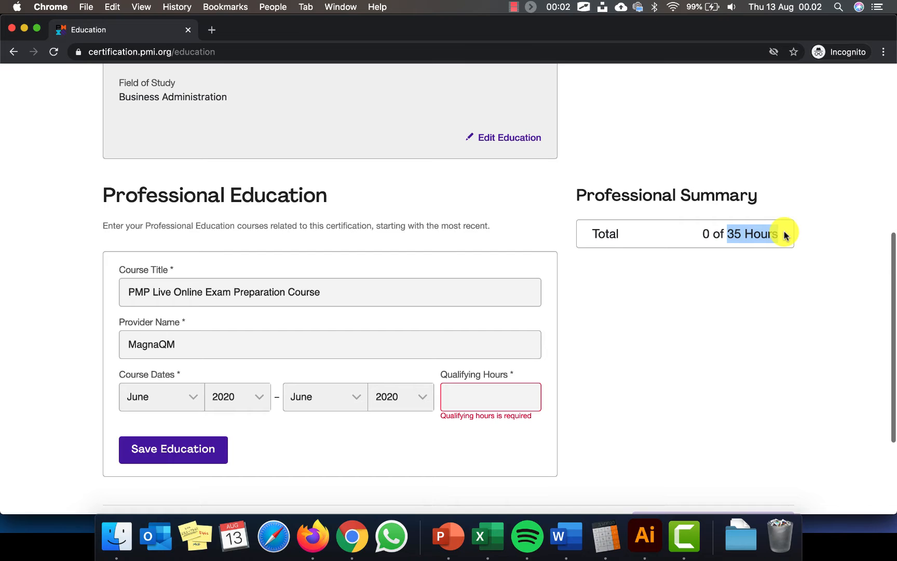
click(500, 397)
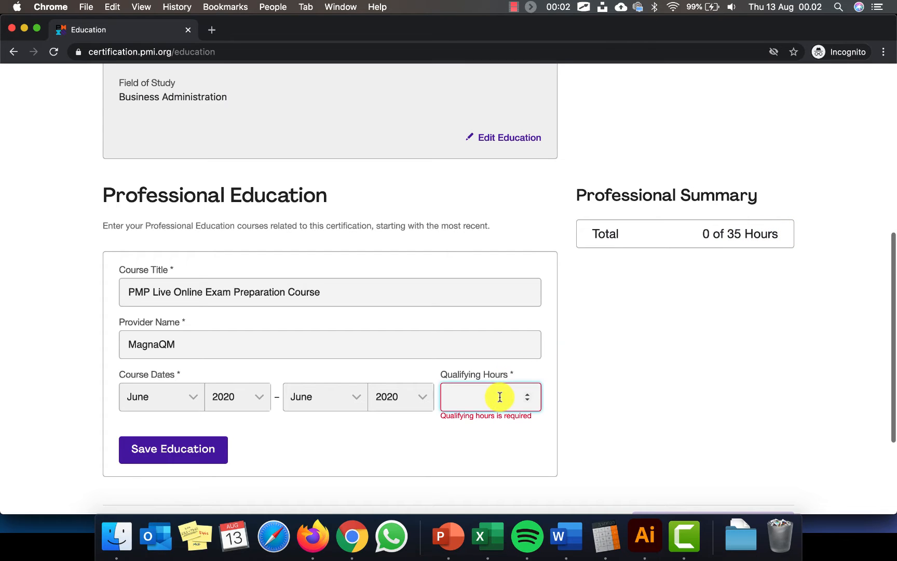
text(35)
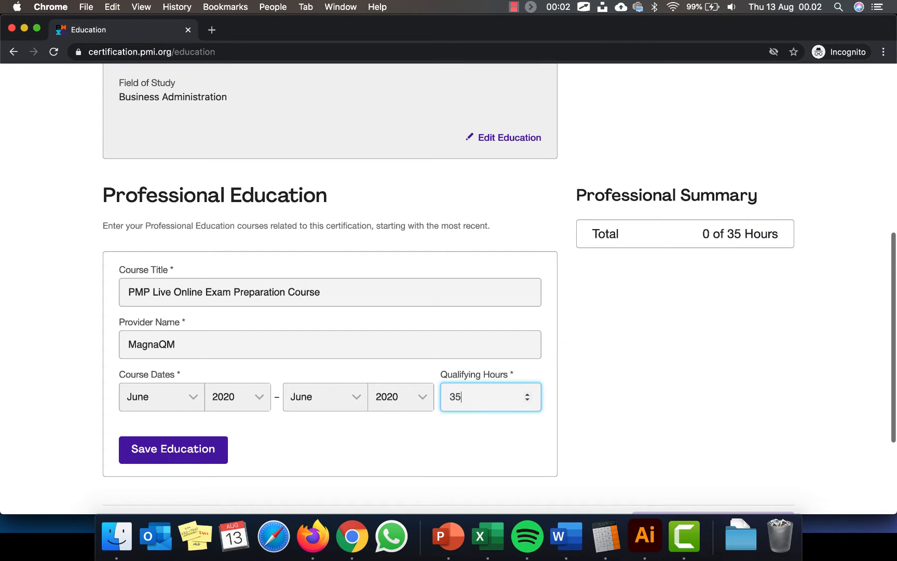
click(175, 452)
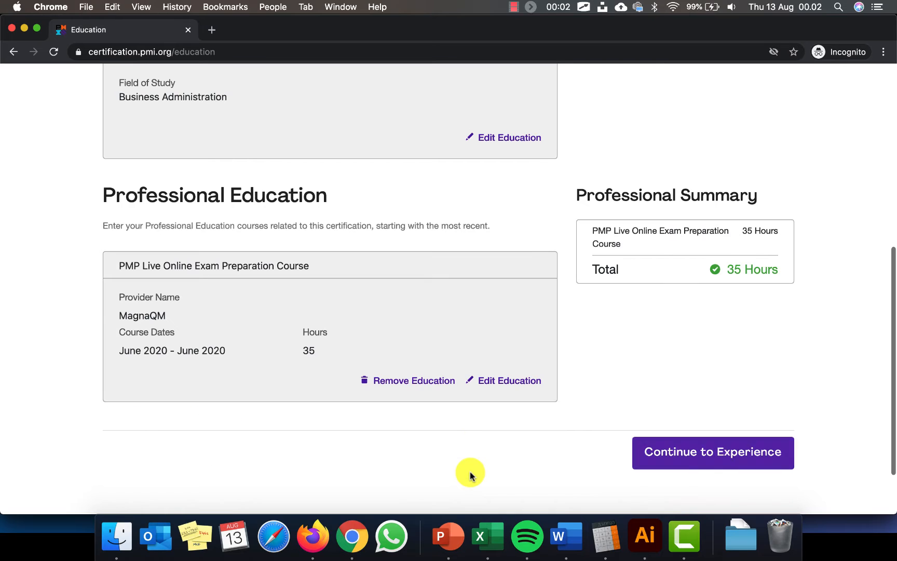
Continue to the Experience step
scroll(470, 472, up, 6)
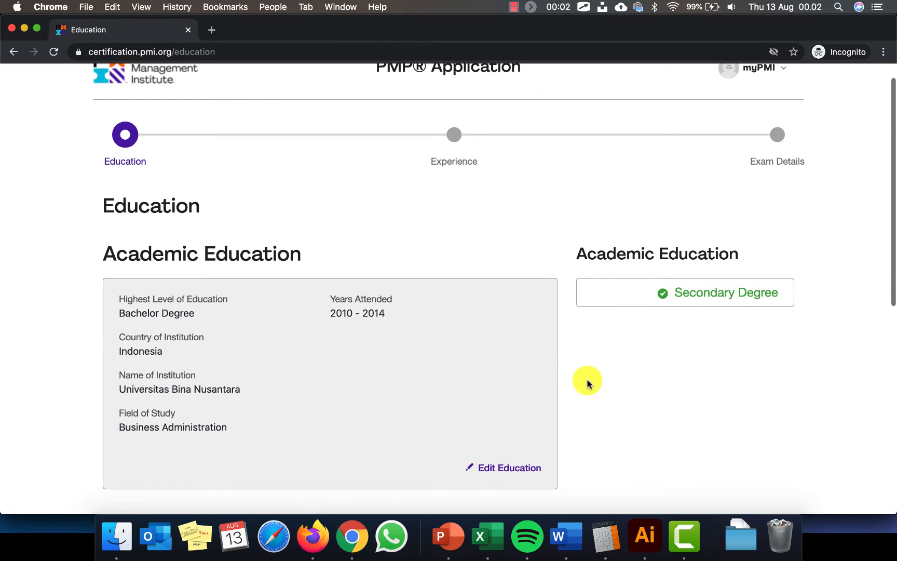
scroll(598, 385, down, 4)
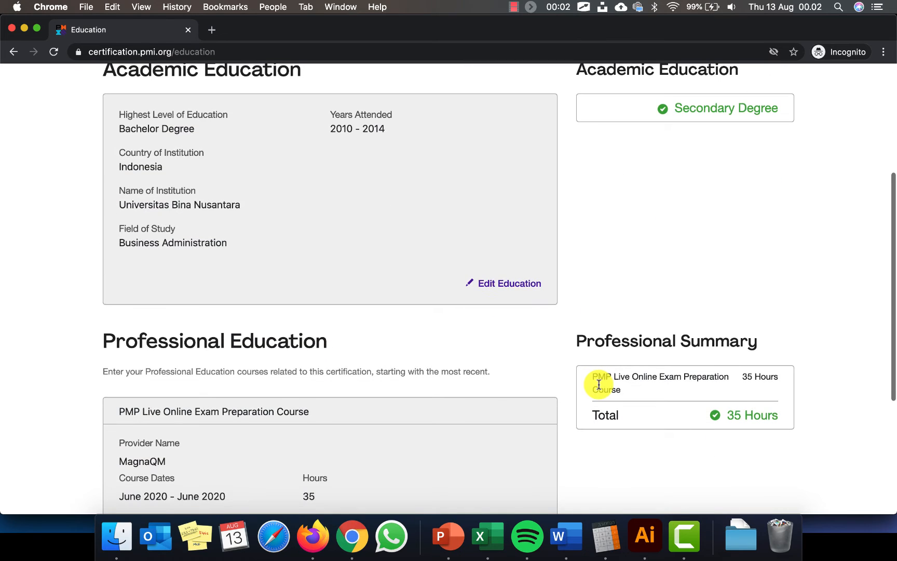
scroll(598, 384, down, 4)
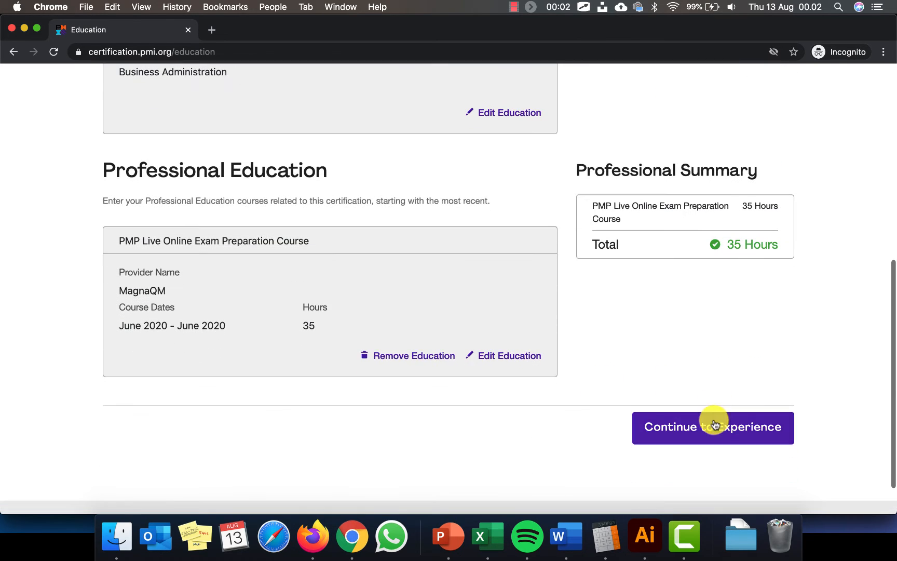
click(711, 424)
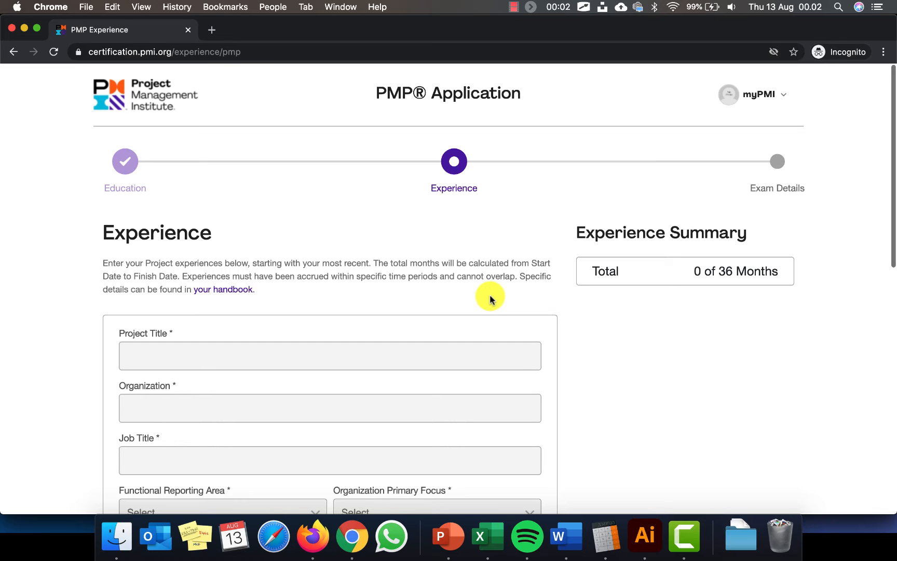
scroll(490, 297, down, 2)
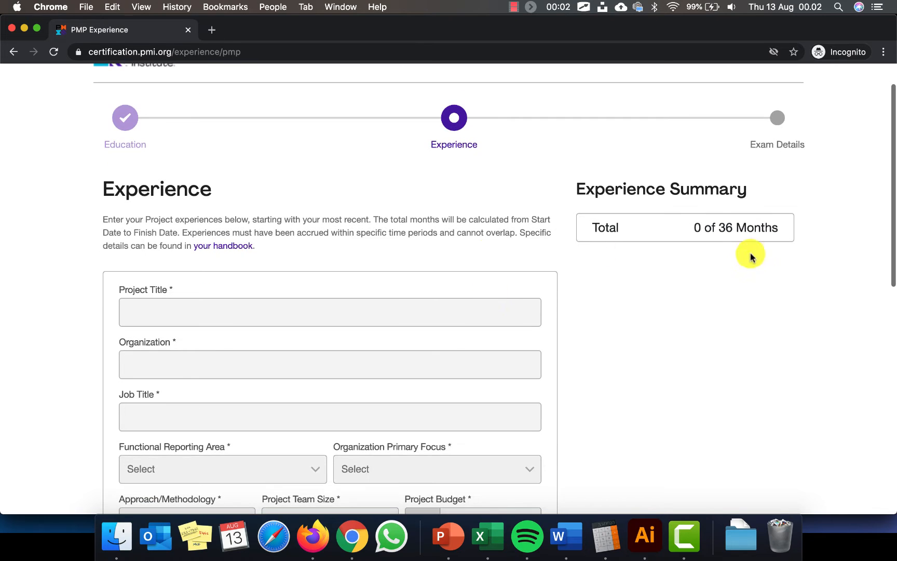
drag(591, 227, 793, 240)
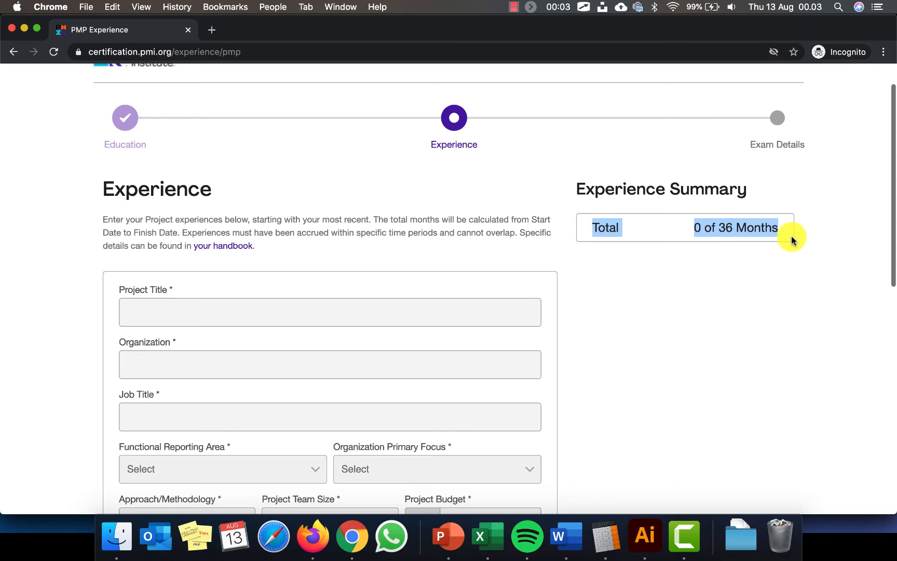
click(602, 296)
scroll(474, 350, down, 5)
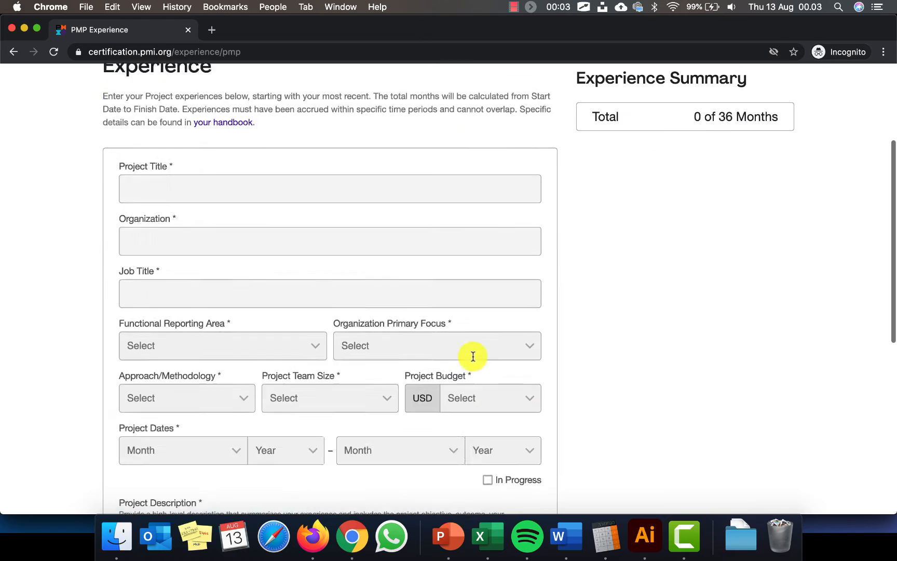
scroll(473, 356, up, 4)
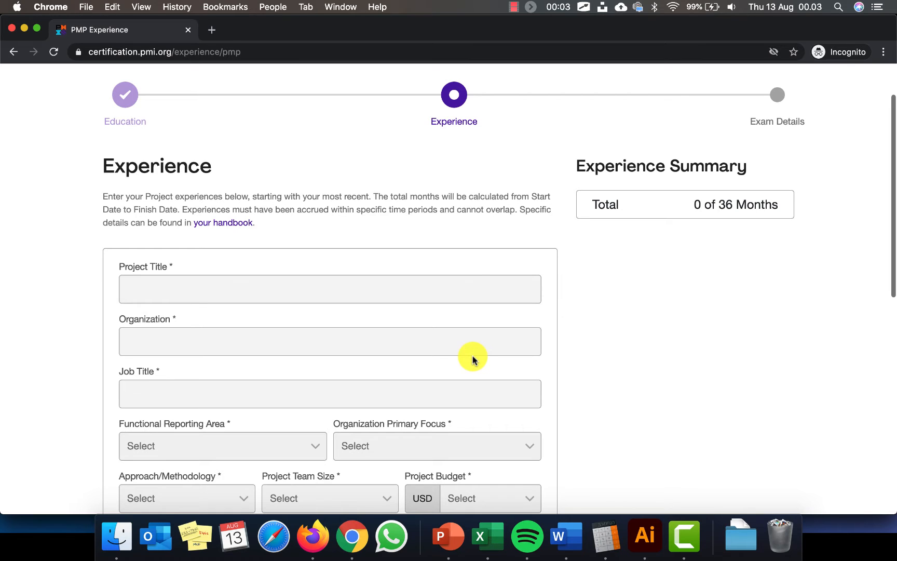
Enter New Data Center as project title and Bank Okeh Jaya as organization
click(445, 291)
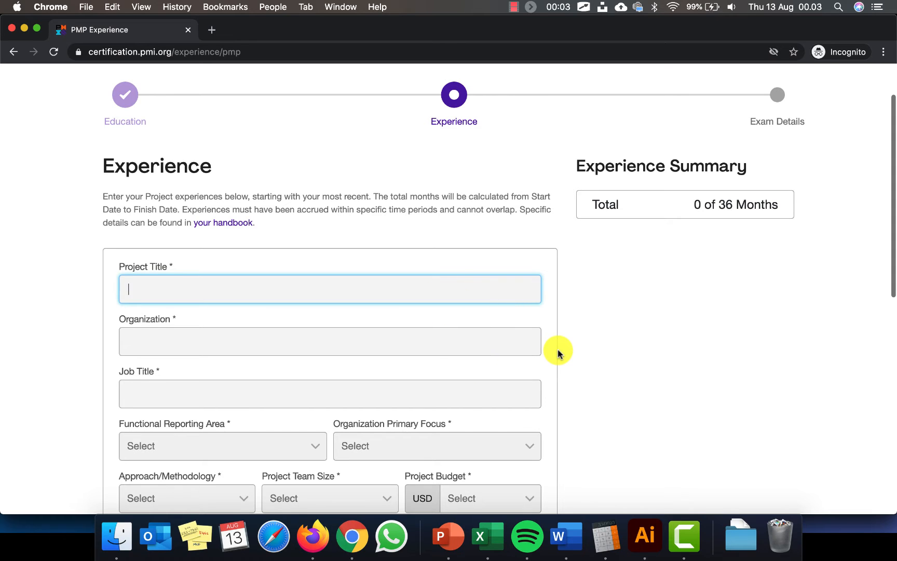
text(New Data )
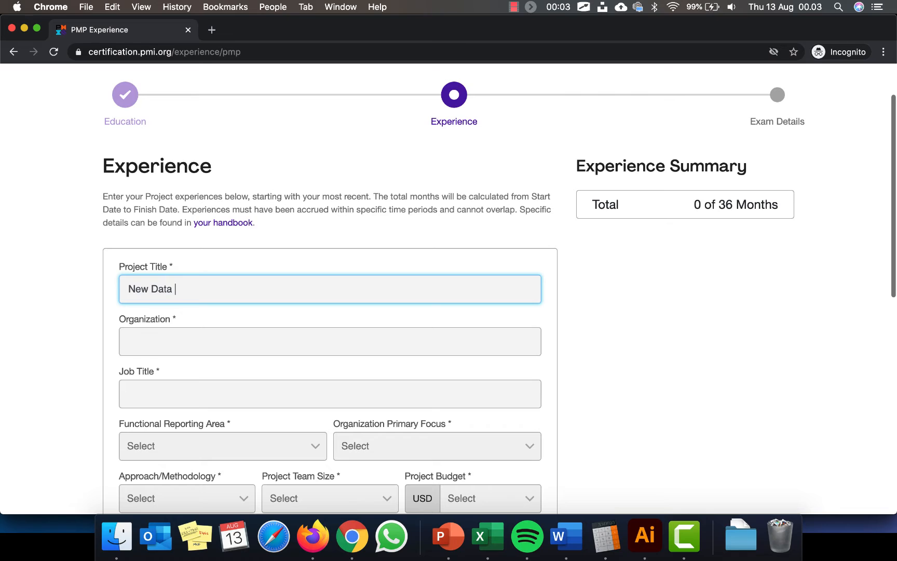
text(Center)
key(Tab)
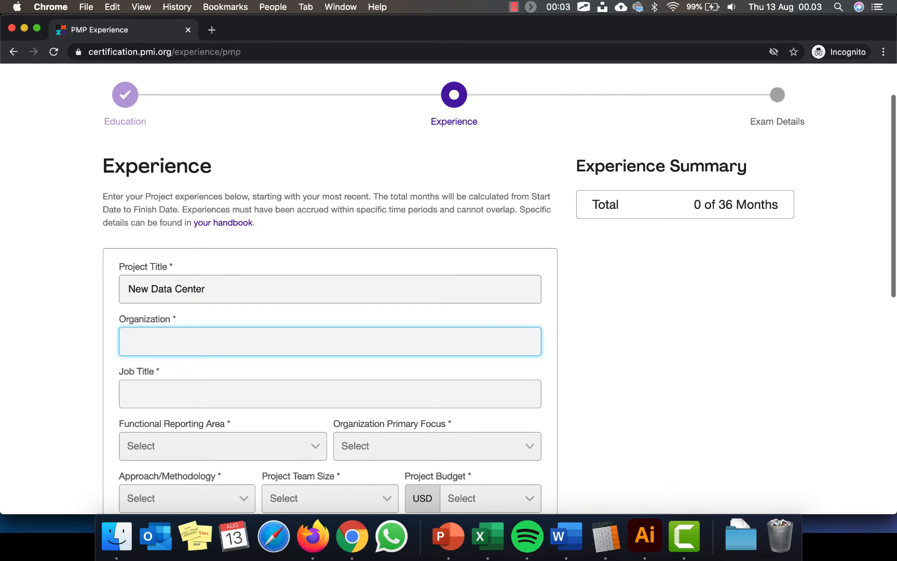
text(Bank Okeh Jaya)
click(608, 309)
scroll(608, 309, down, 2)
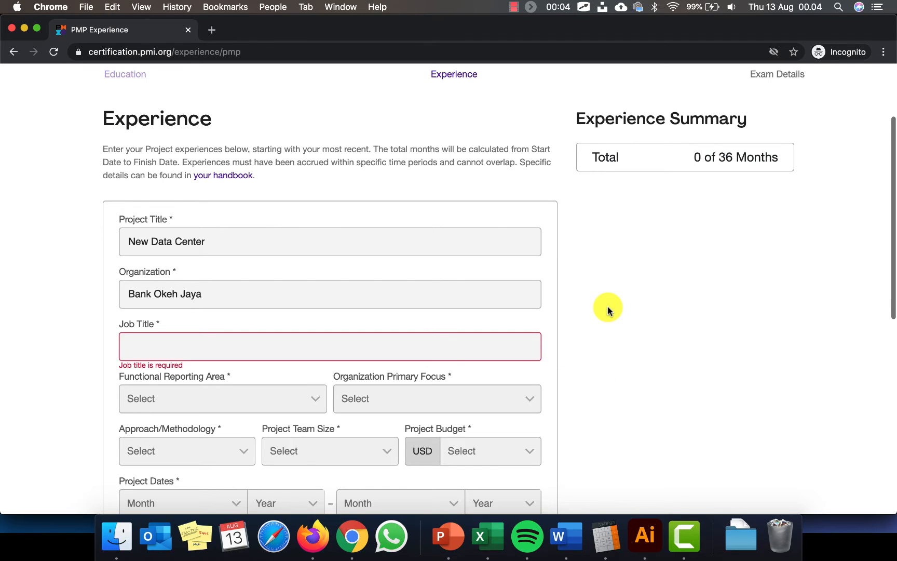
Enter Project Manager as the job title
click(508, 350)
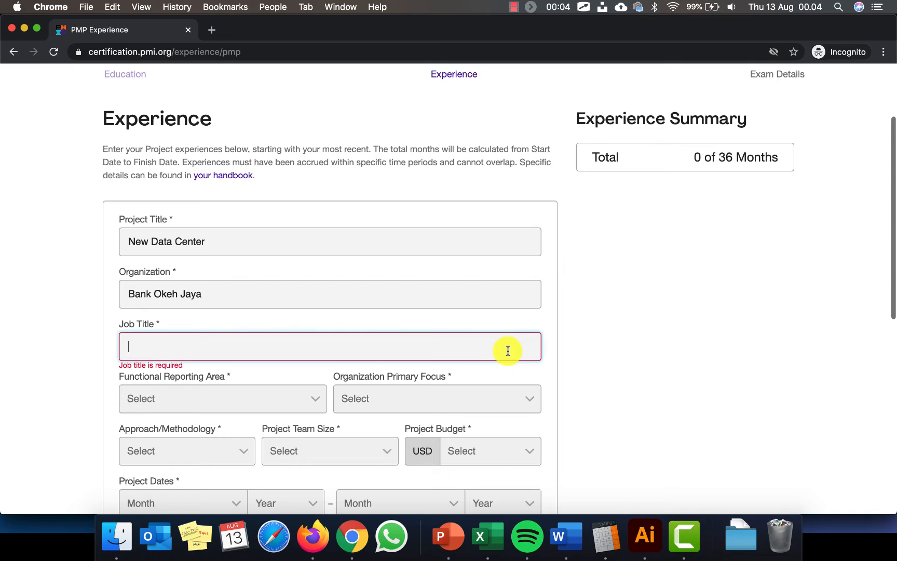
text(Project Mang)
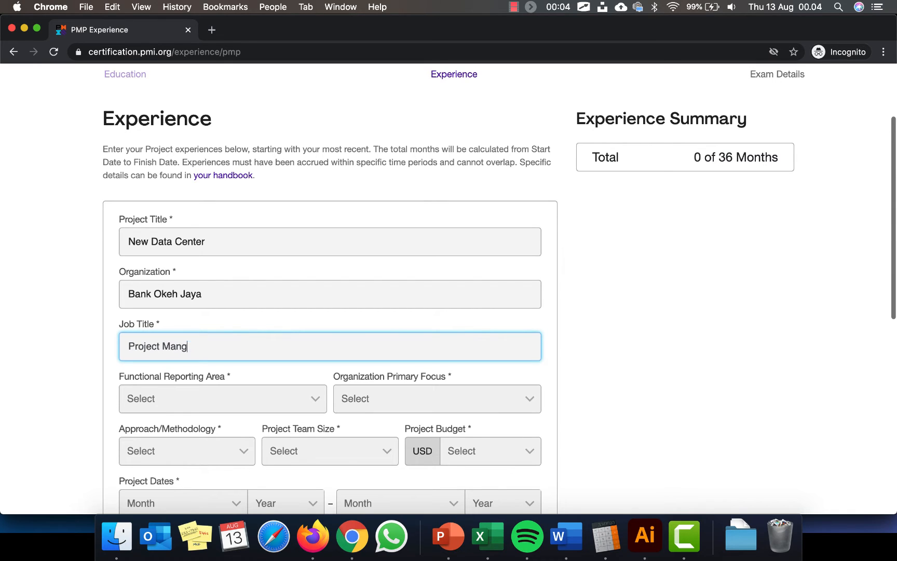
key(BackSpace)
text(ager)
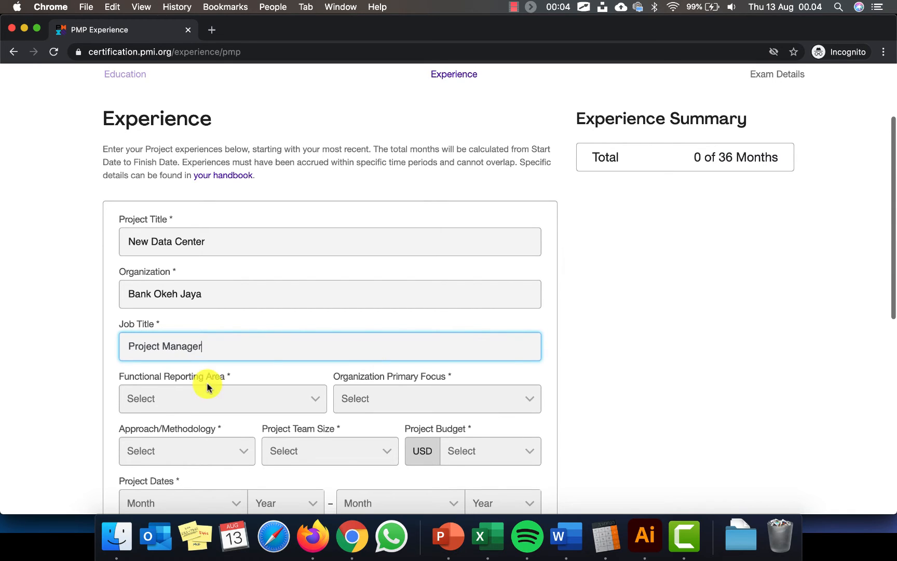
Set the functional reporting area to Operations
click(321, 403)
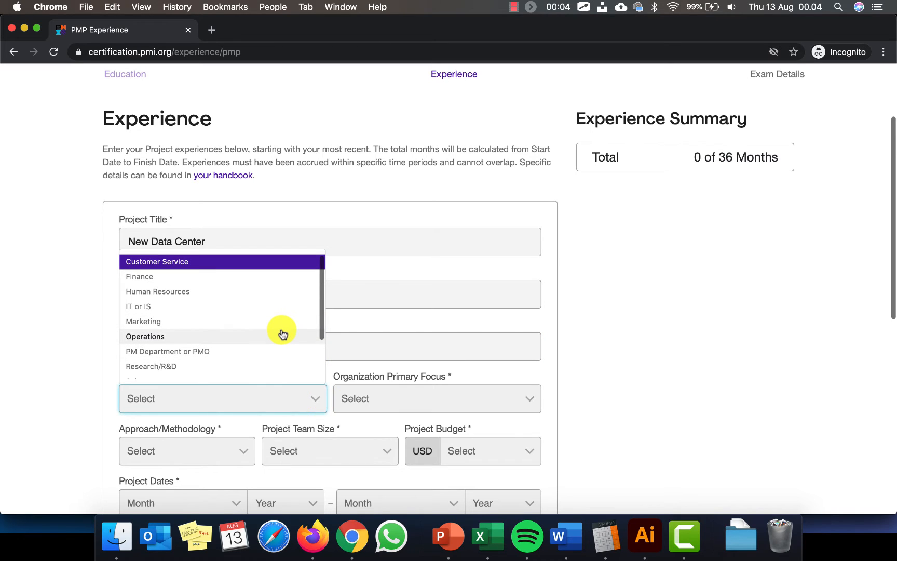
scroll(283, 333, down, 2)
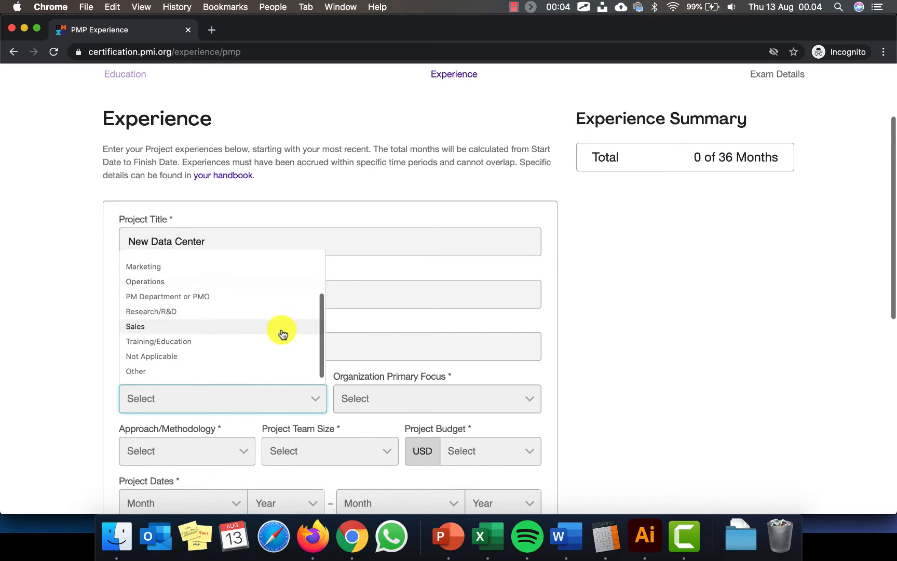
scroll(282, 332, up, 3)
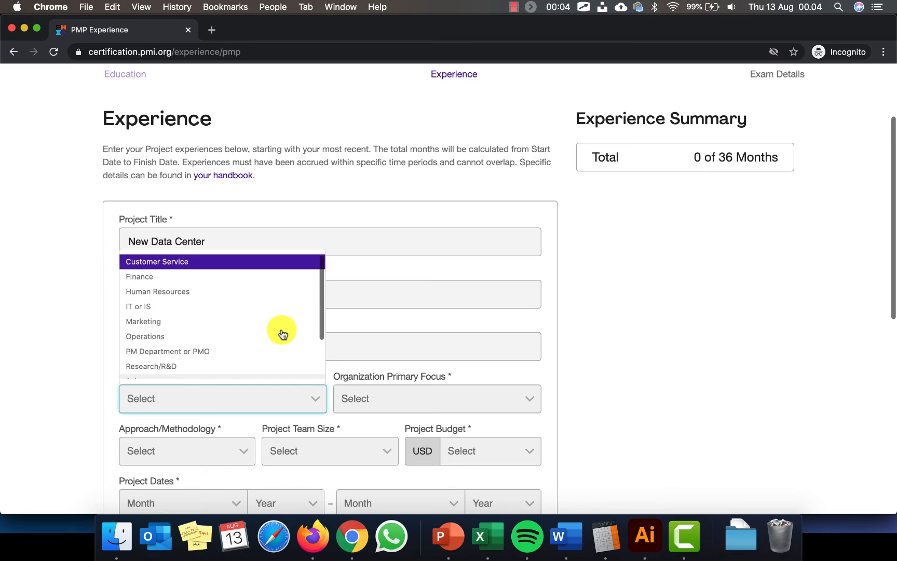
click(219, 357)
click(287, 385)
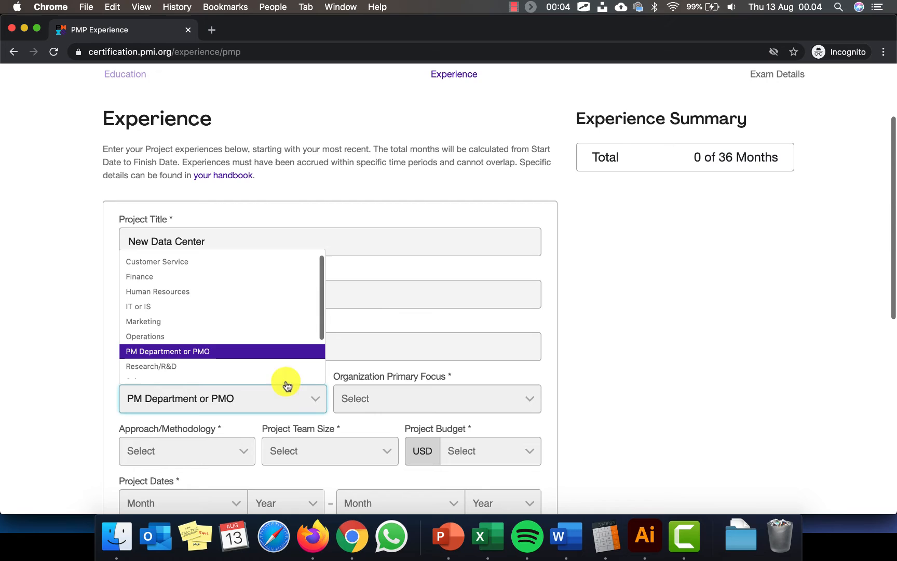
click(282, 336)
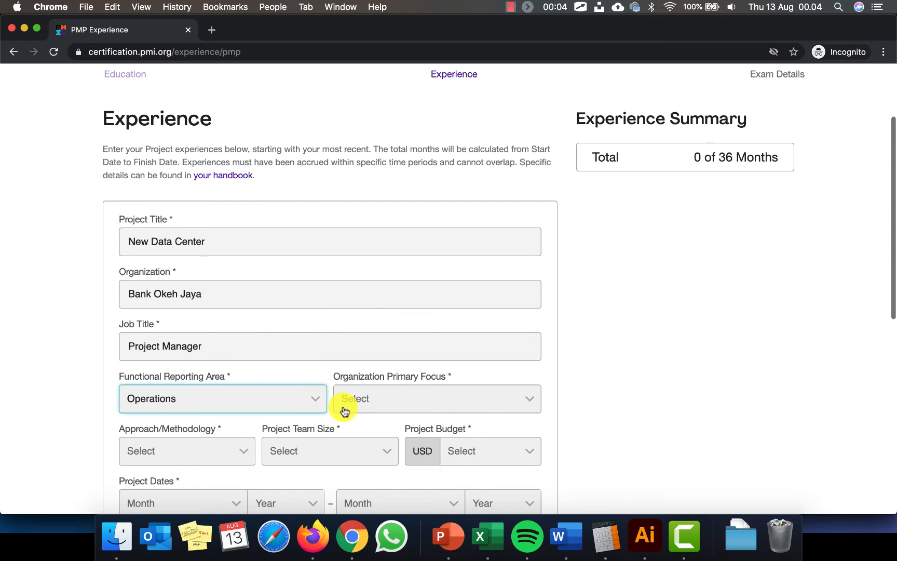
Set the organization primary focus to Financial Services
click(446, 401)
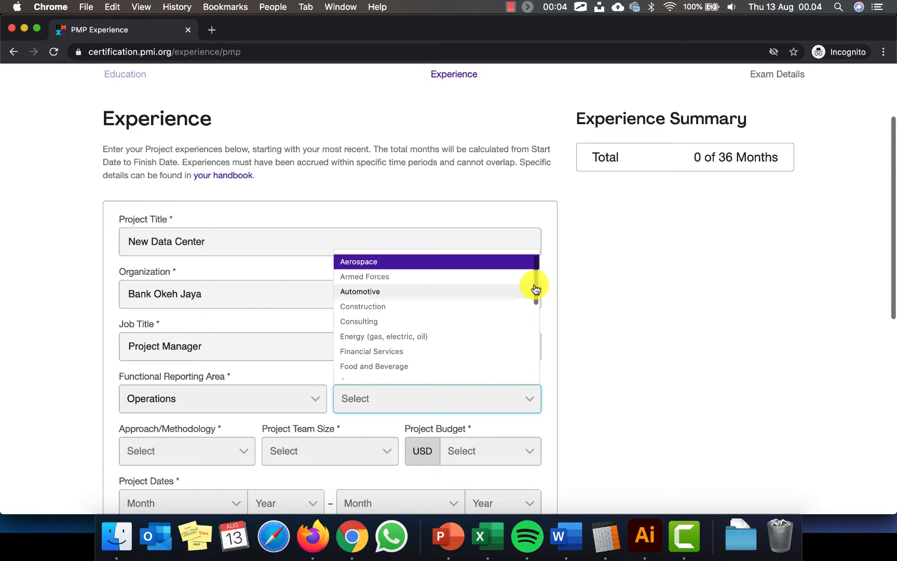
click(416, 352)
scroll(620, 419, down, 3)
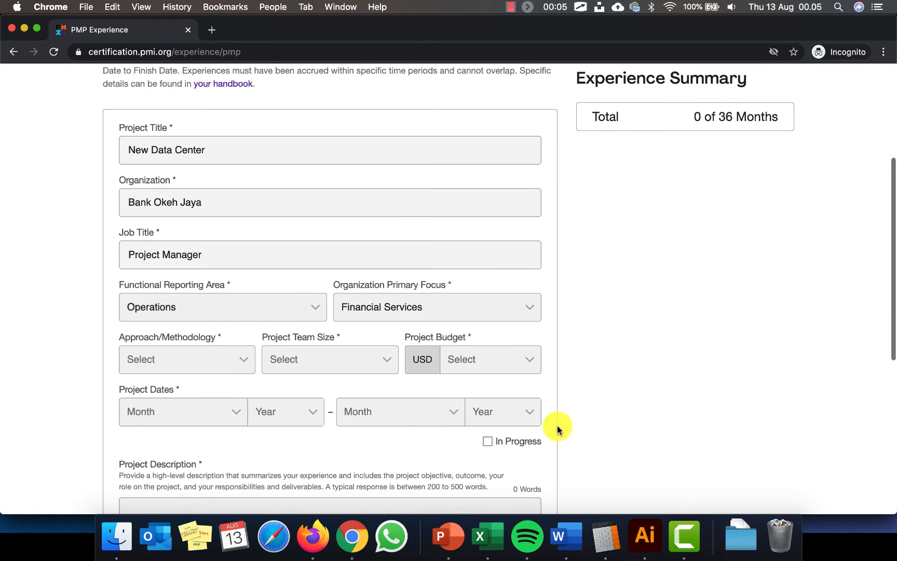
click(240, 367)
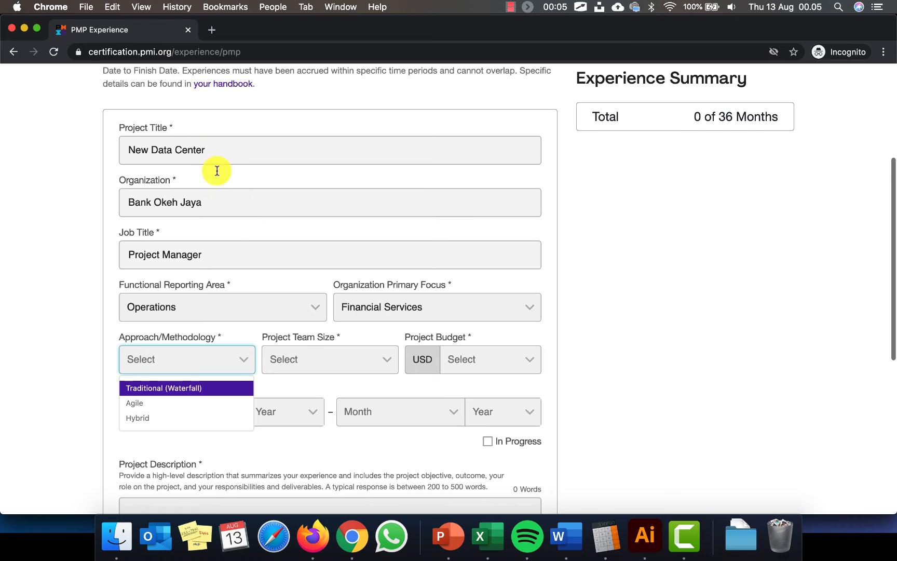
Pick Traditional (Waterfall) methodology, a 5 to 9 team size, and the $1M-$5M budget range
click(214, 389)
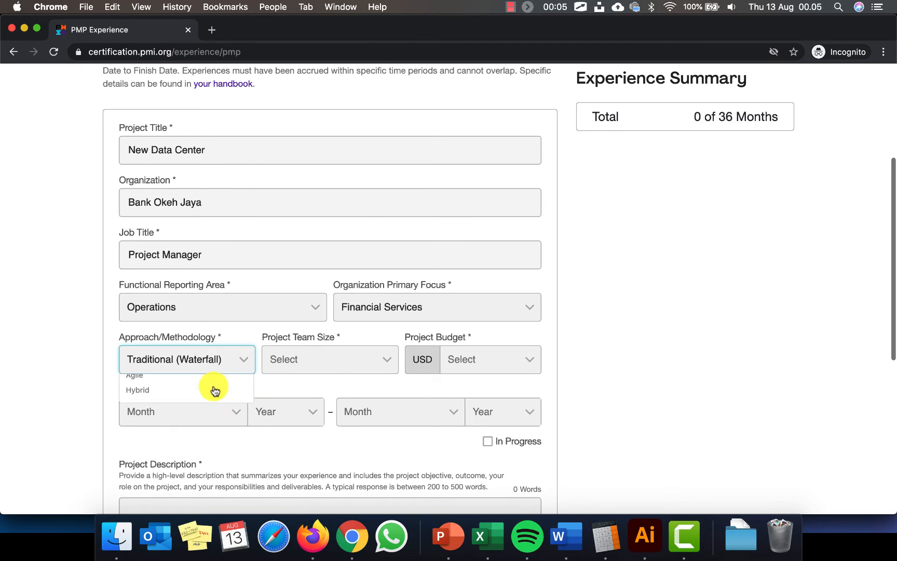
click(386, 363)
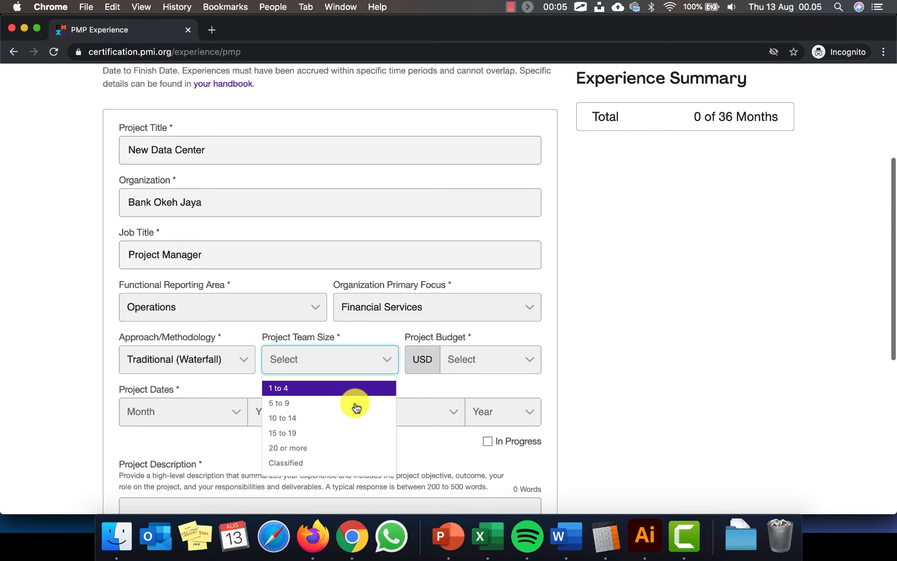
click(353, 403)
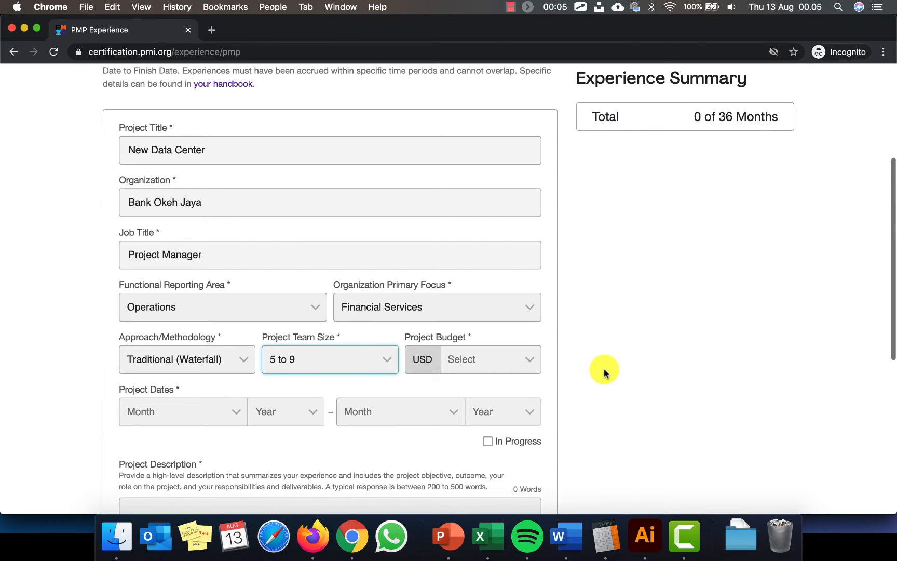
click(533, 358)
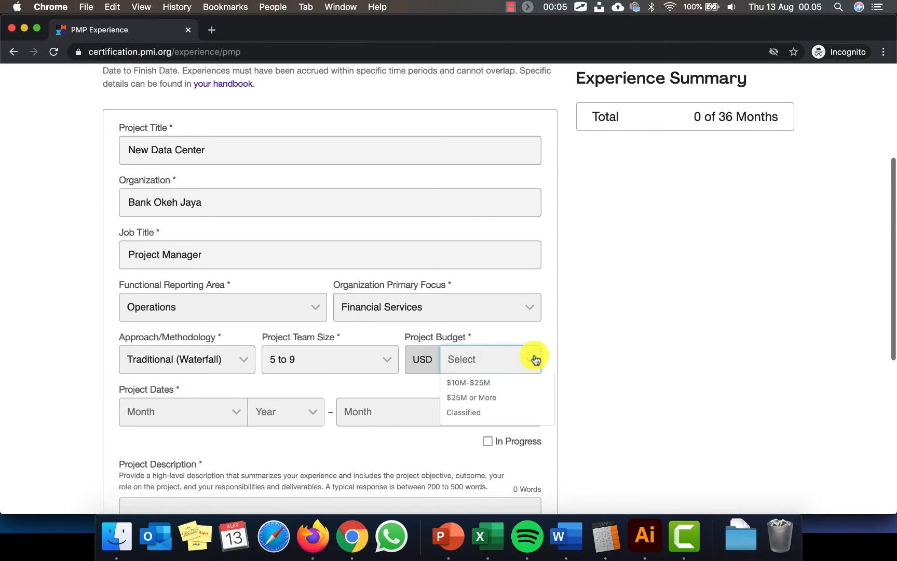
click(483, 363)
click(535, 360)
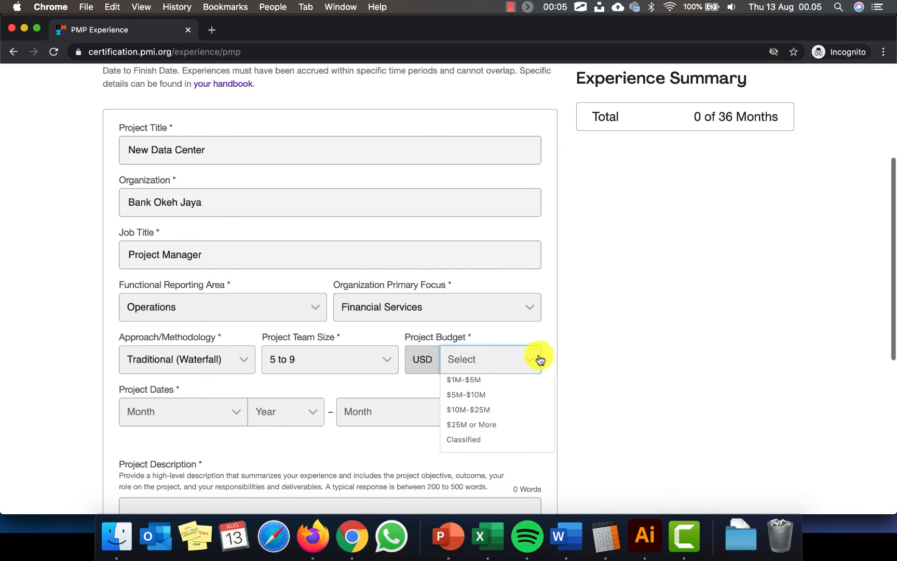
click(509, 389)
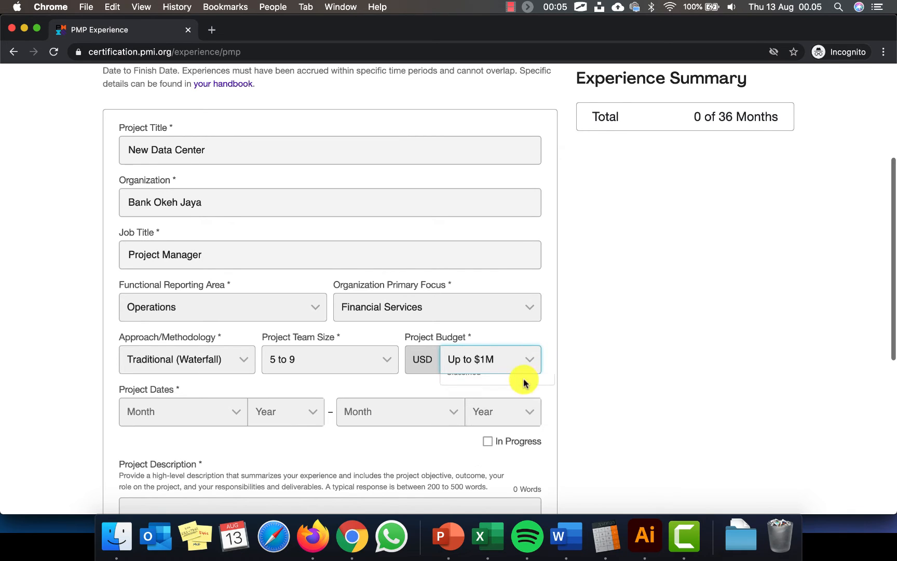
click(528, 364)
click(503, 402)
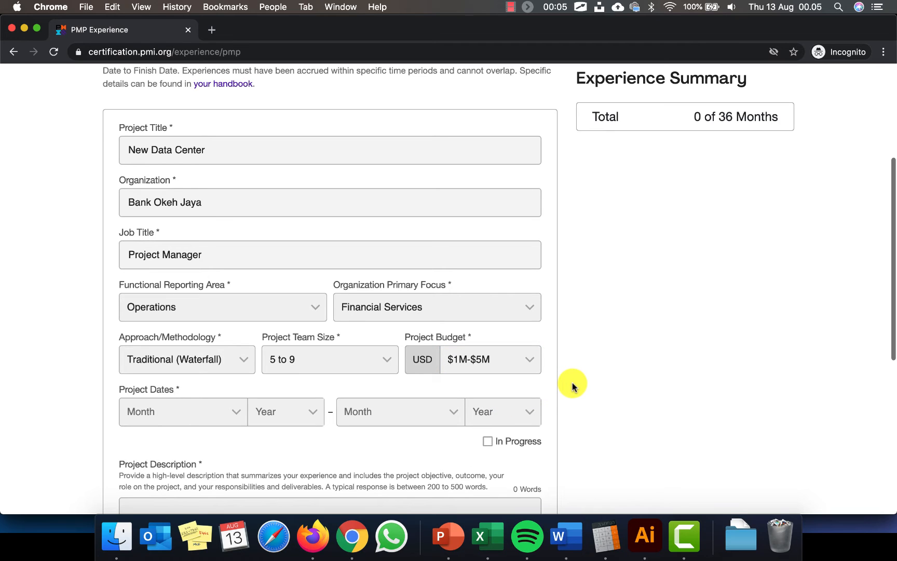
scroll(571, 385, down, 2)
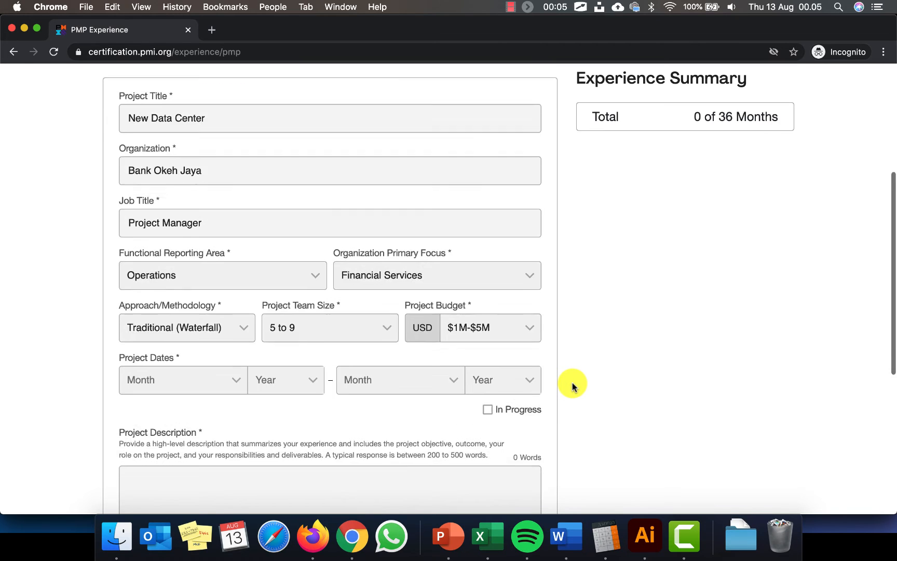
Set the project start date to February 2017
click(237, 364)
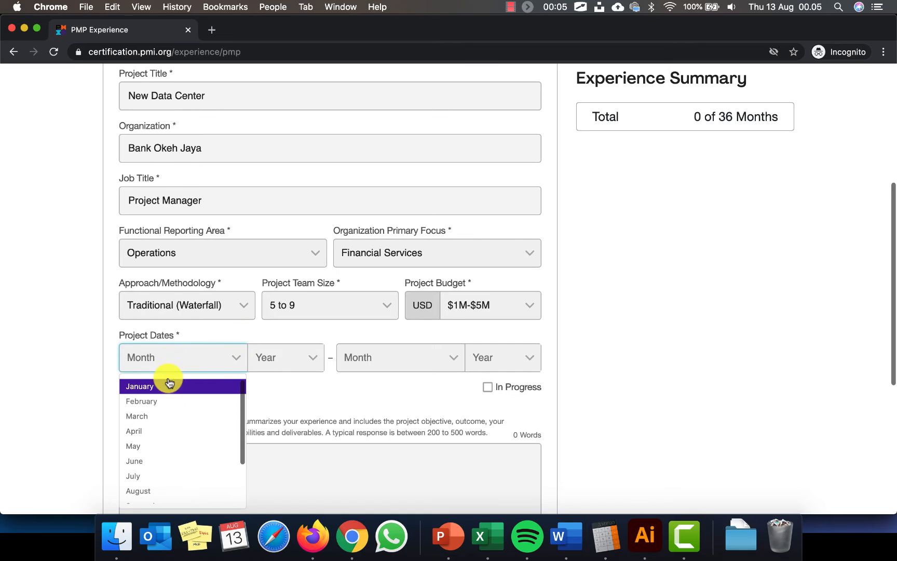
click(181, 407)
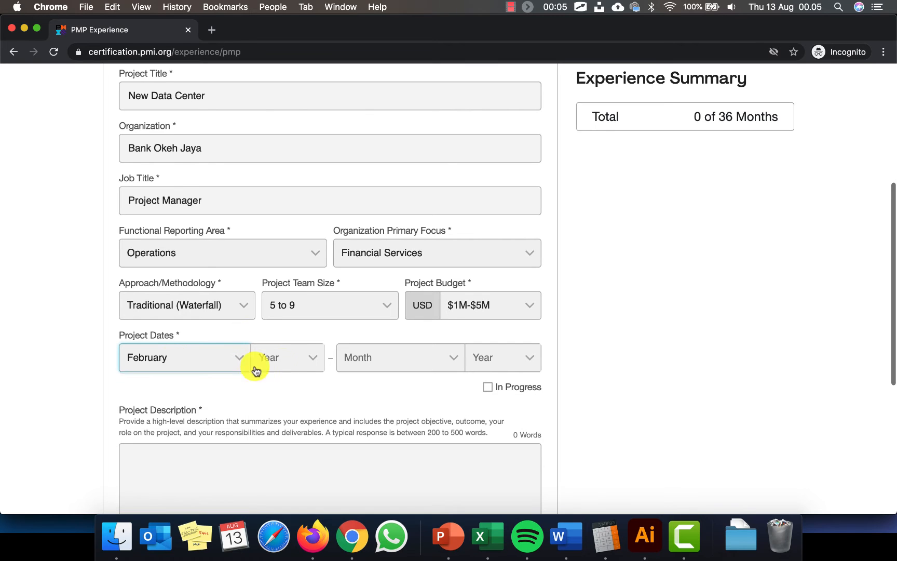
click(305, 357)
click(310, 421)
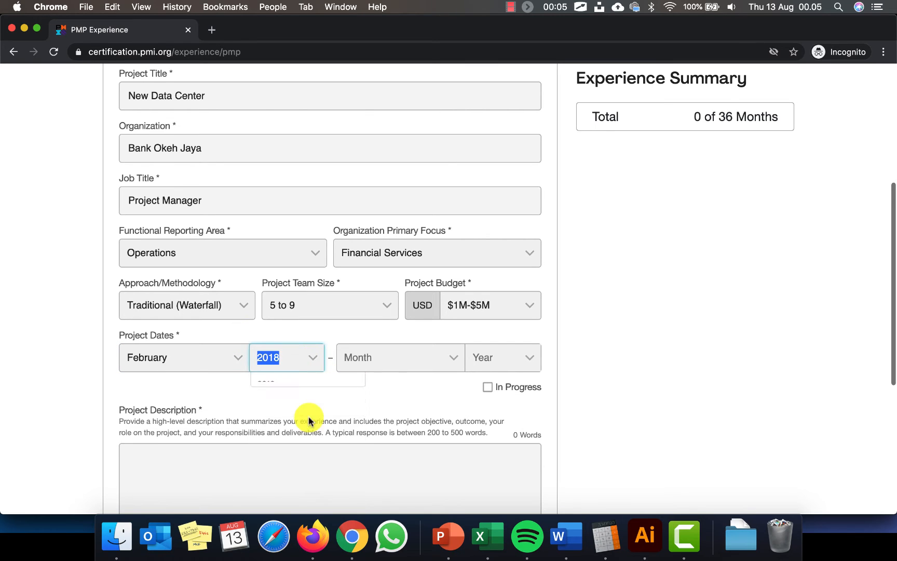
click(304, 366)
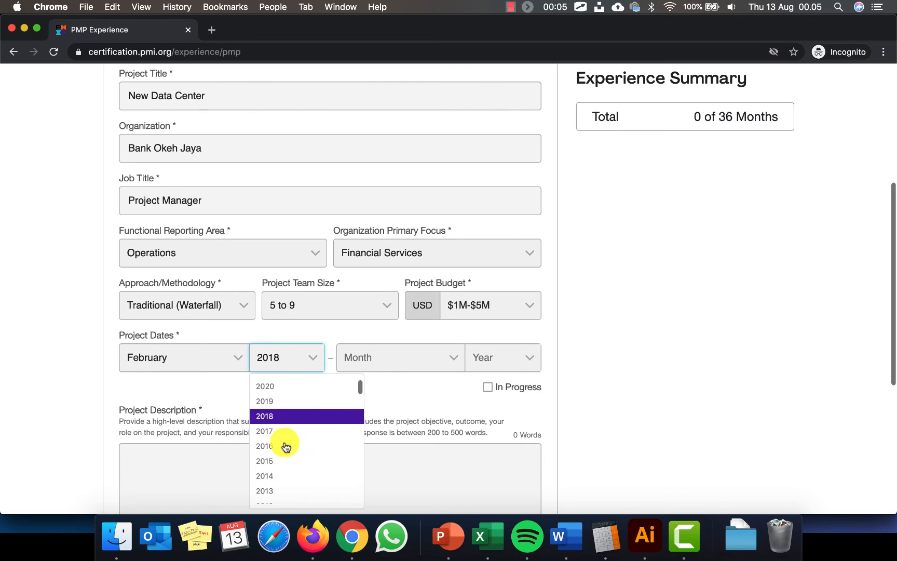
click(286, 430)
Set the project end date to February 2020
click(456, 361)
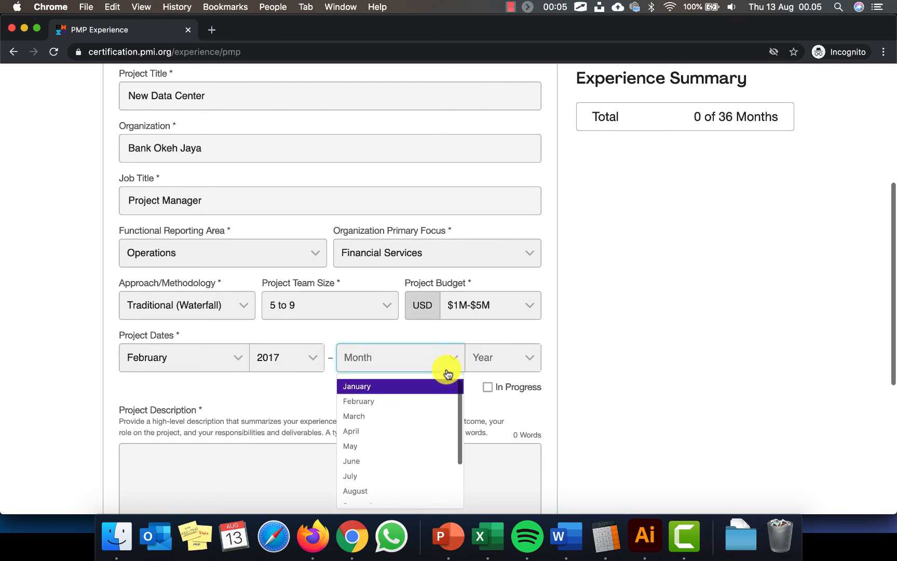
click(405, 403)
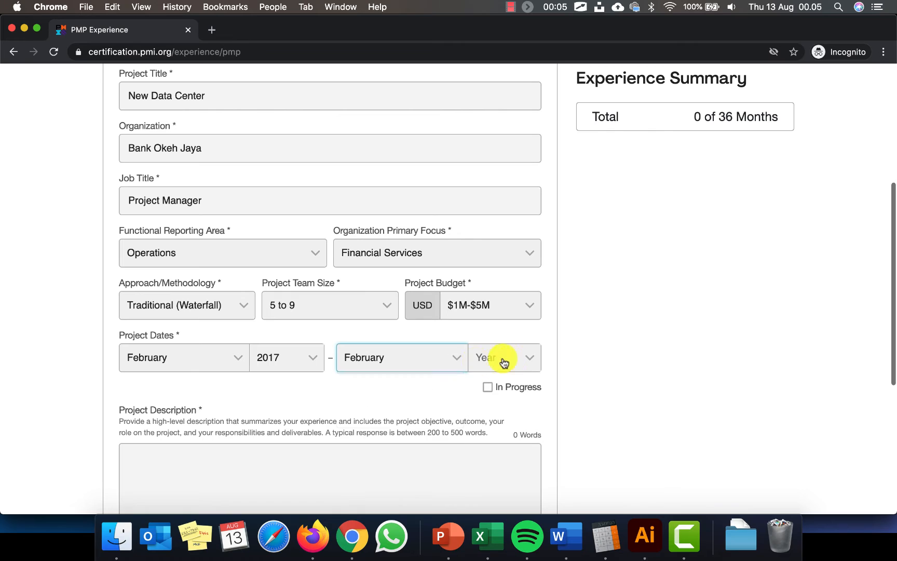
click(532, 361)
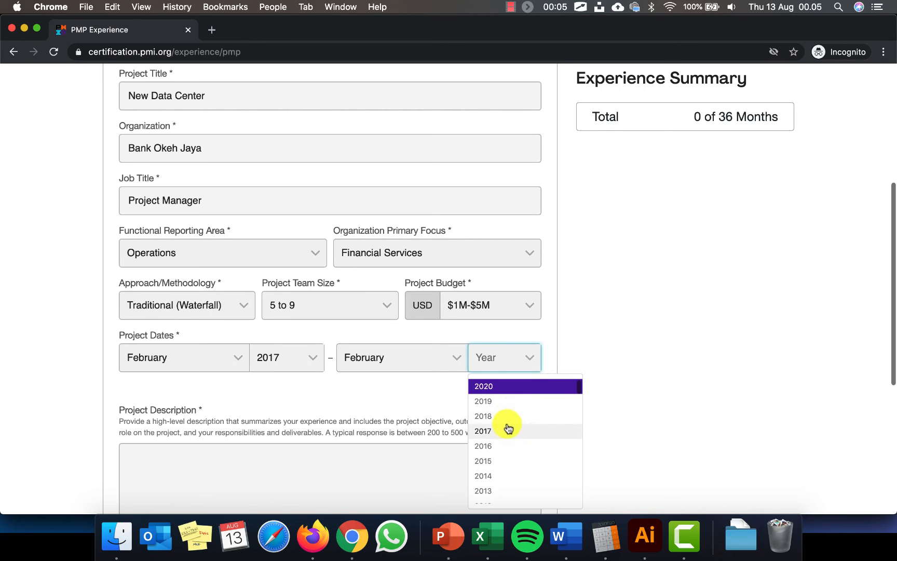
click(514, 386)
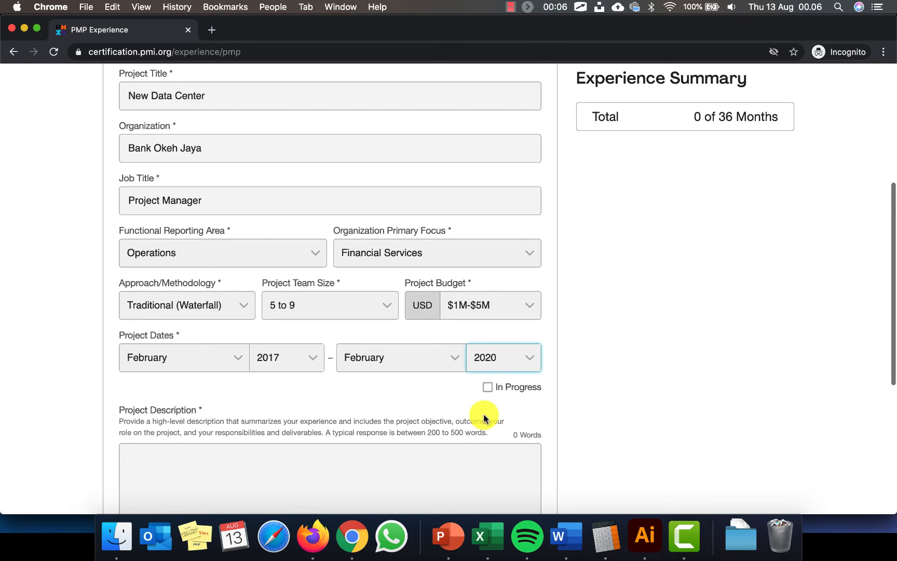
scroll(484, 414, up, 3)
scroll(484, 414, down, 5)
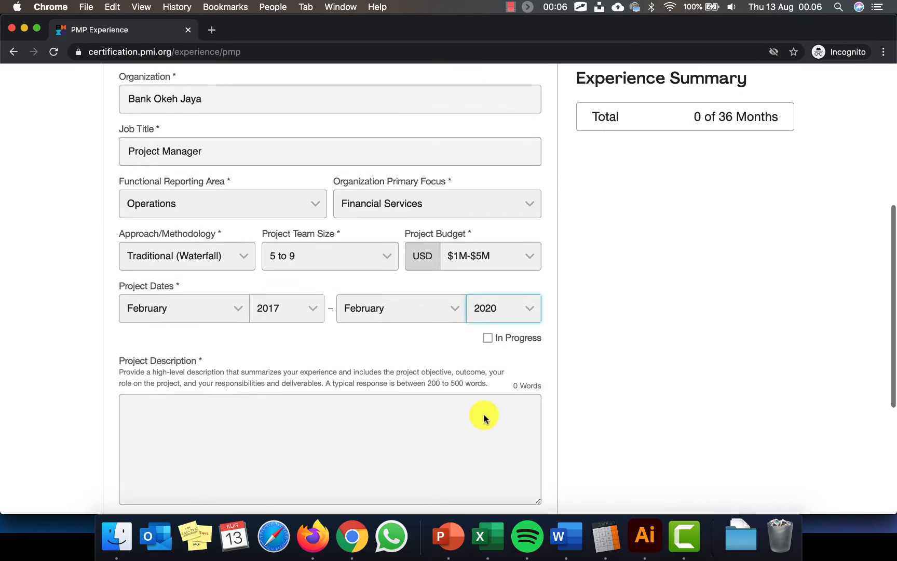
Copy the guidance text above Project Description and paste it into the box three times
click(212, 385)
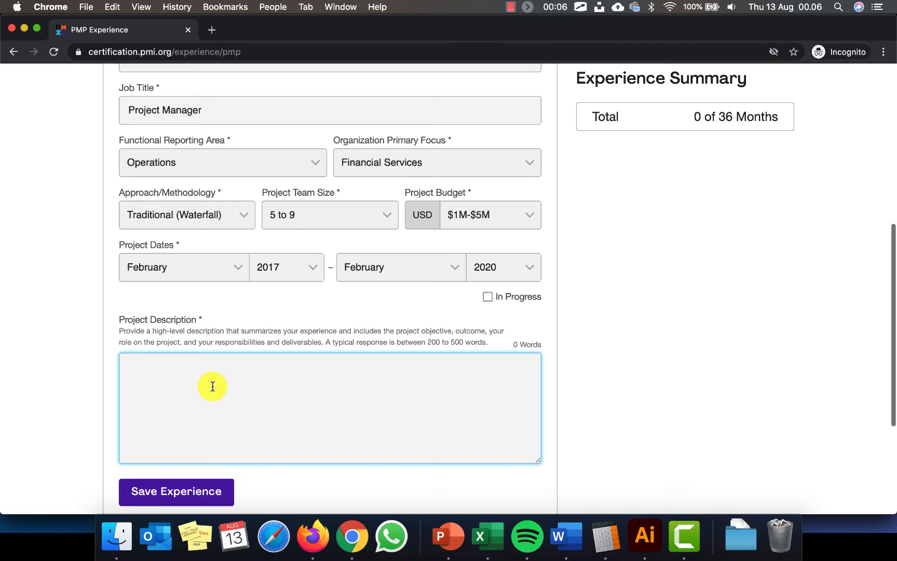
click(493, 344)
drag(492, 343, 117, 328)
key(super+c)
click(350, 399)
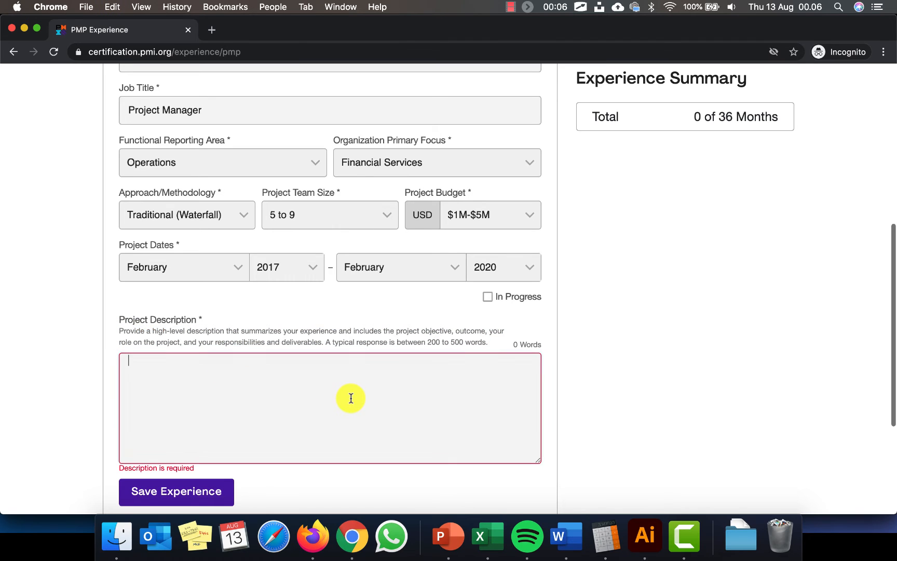
key(super+v)
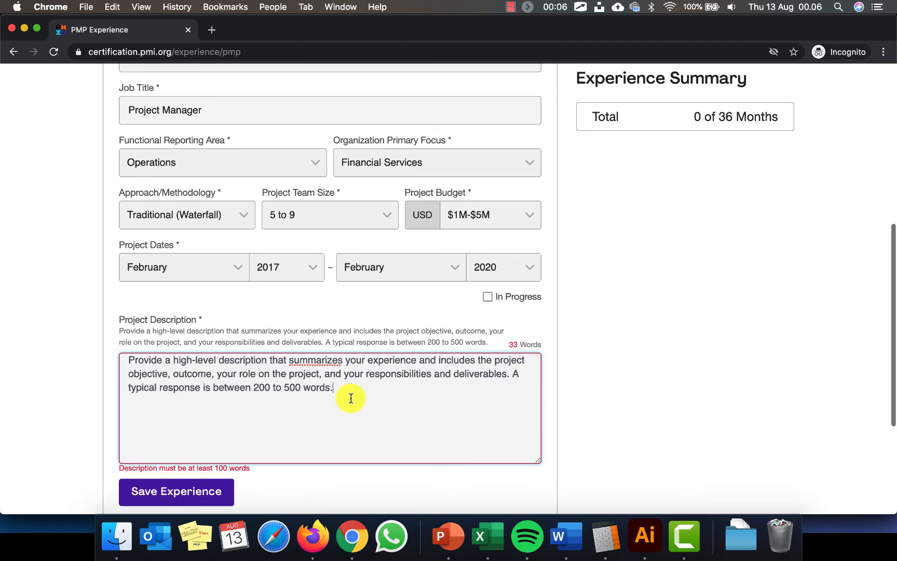
key(super+v)
key(super+v)
key(super+v)
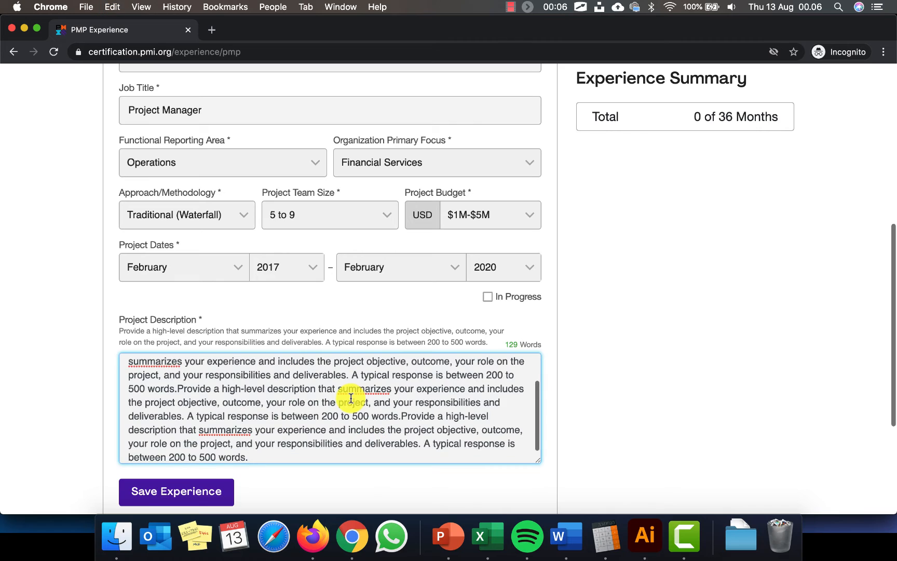
key(super+v)
key(super+v)
key(super+v)
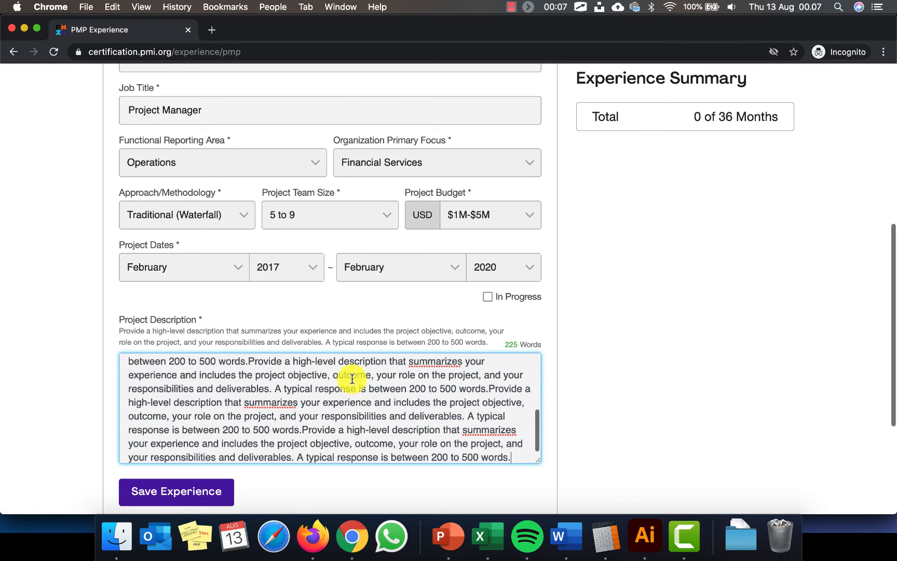
click(157, 490)
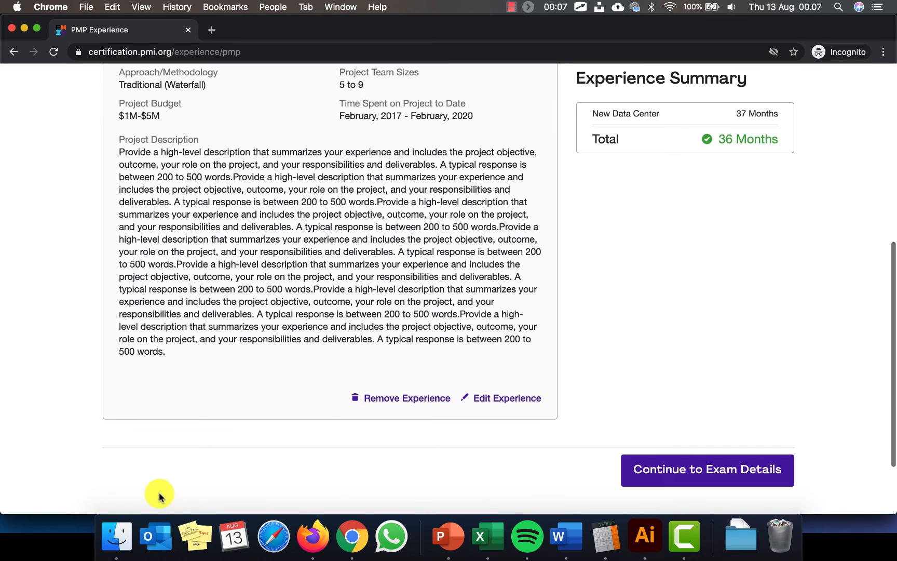
scroll(490, 437, up, 5)
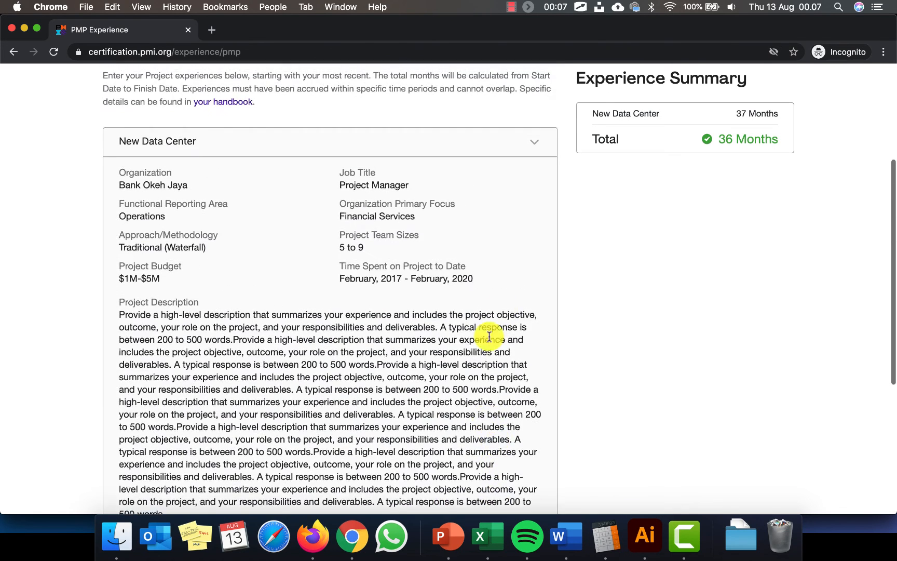
scroll(514, 260, up, 3)
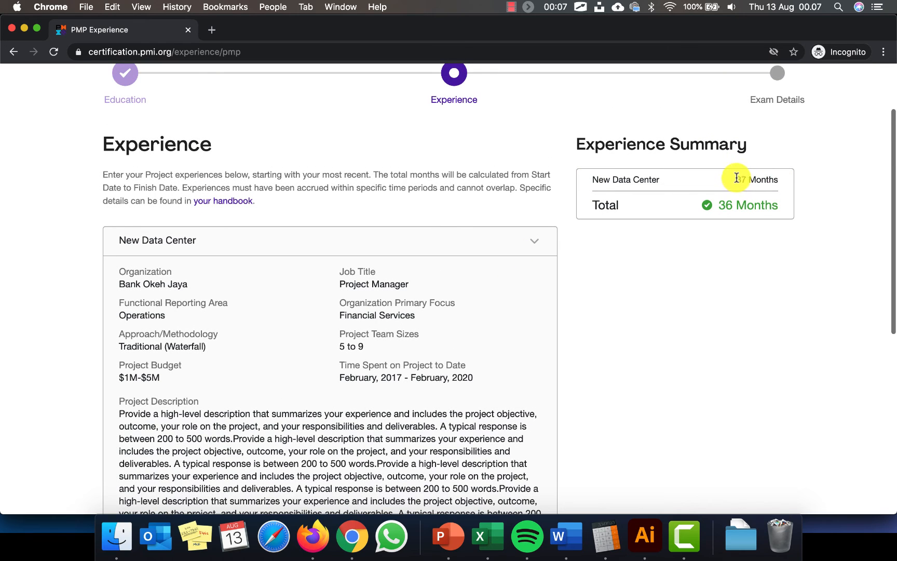
drag(736, 179, 791, 201)
click(787, 204)
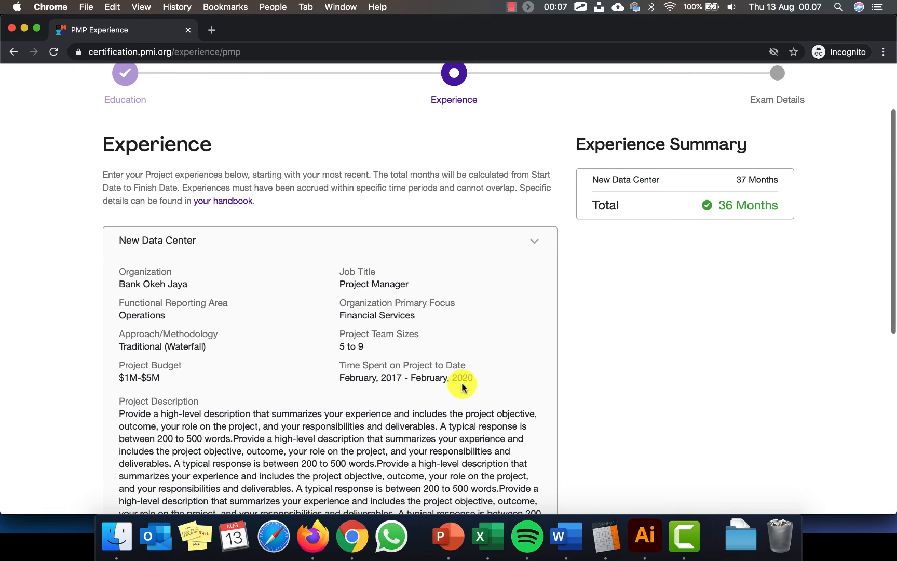
scroll(462, 386, down, 10)
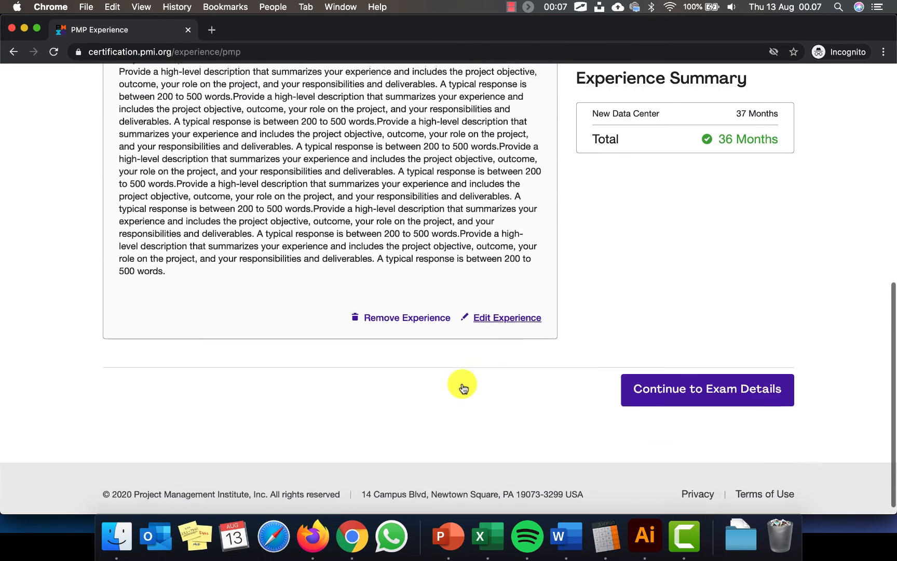
Continue to Exam Details and save the Indonesian home address
click(678, 399)
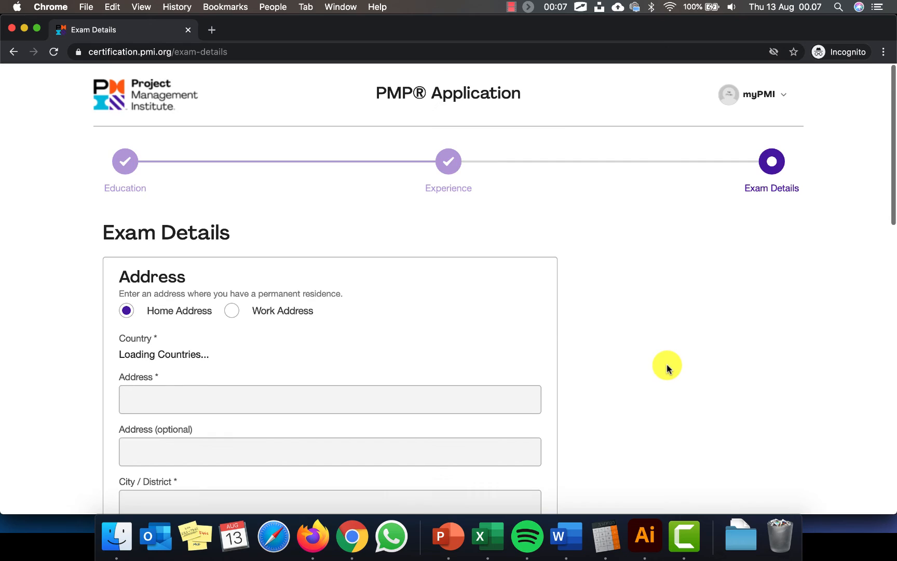
scroll(667, 366, down, 2)
scroll(667, 365, down, 1)
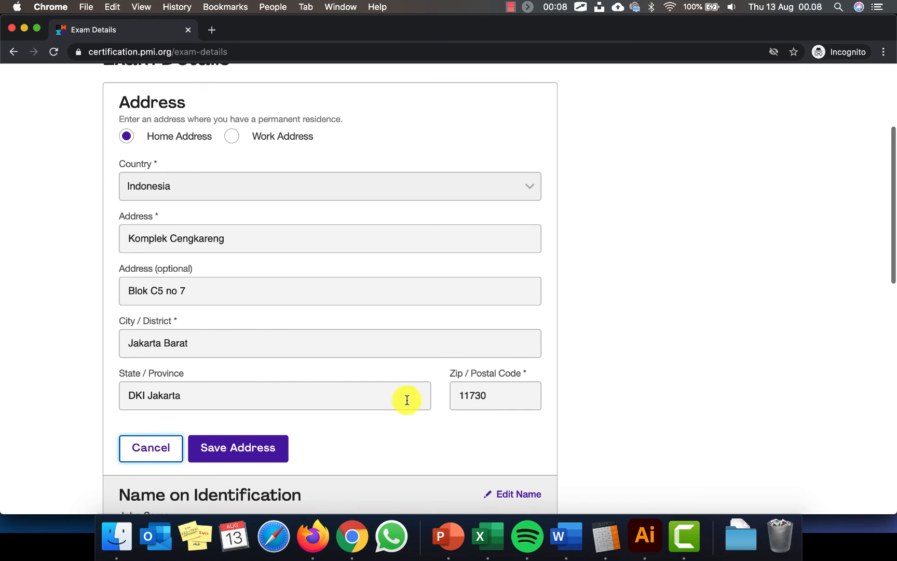
click(231, 451)
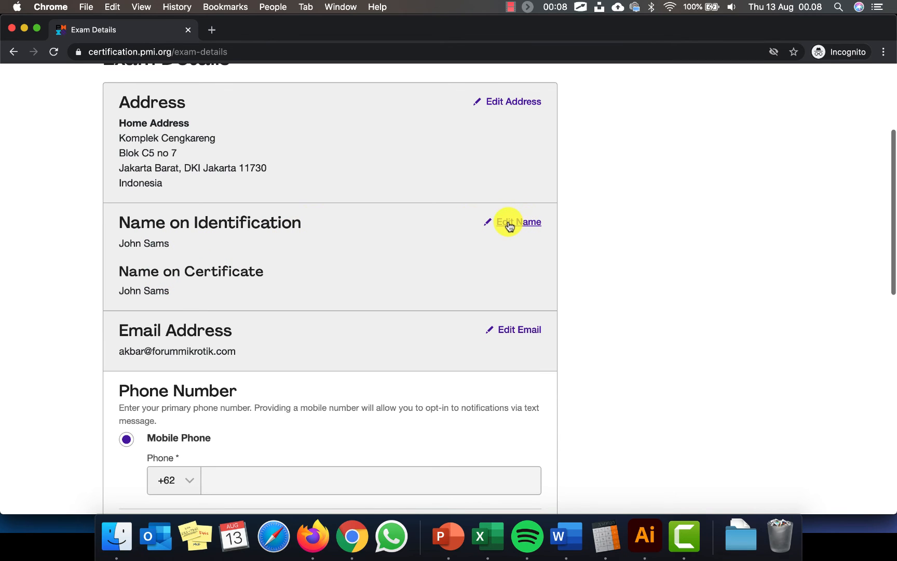
drag(181, 245, 119, 237)
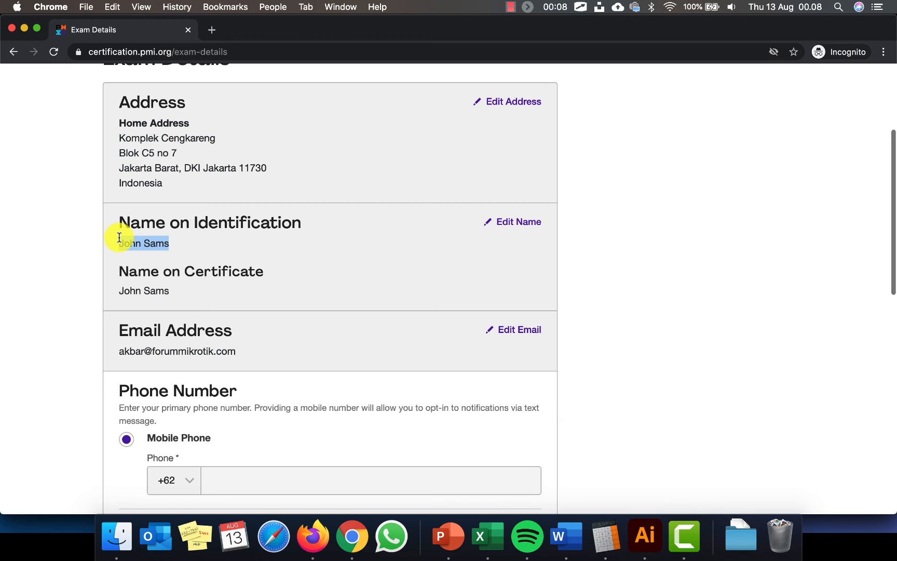
click(200, 294)
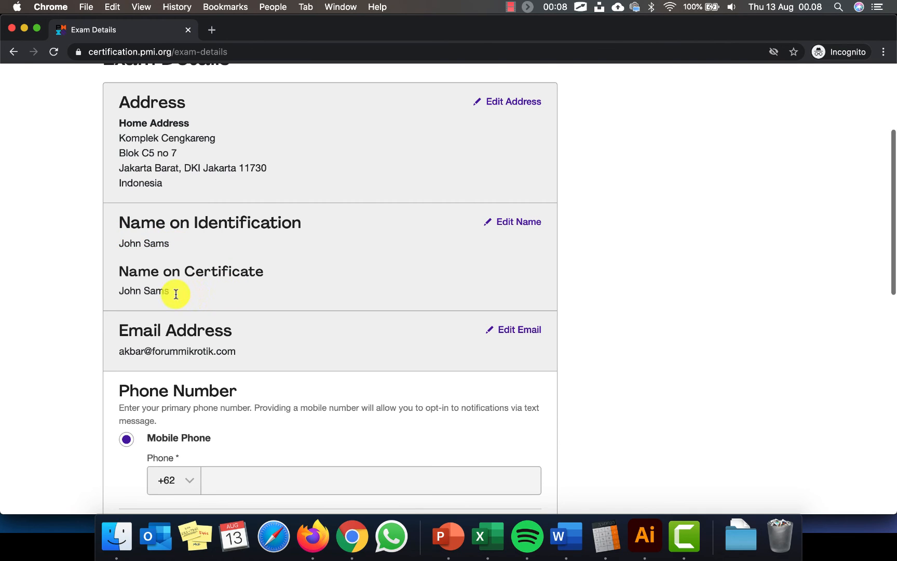
triple_click(121, 291)
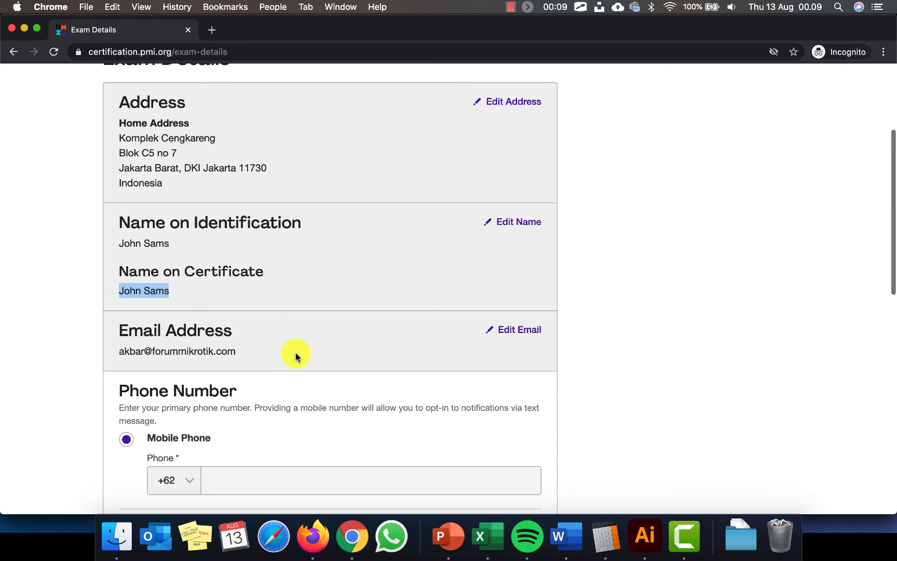
scroll(296, 355, down, 3)
scroll(295, 353, down, 2)
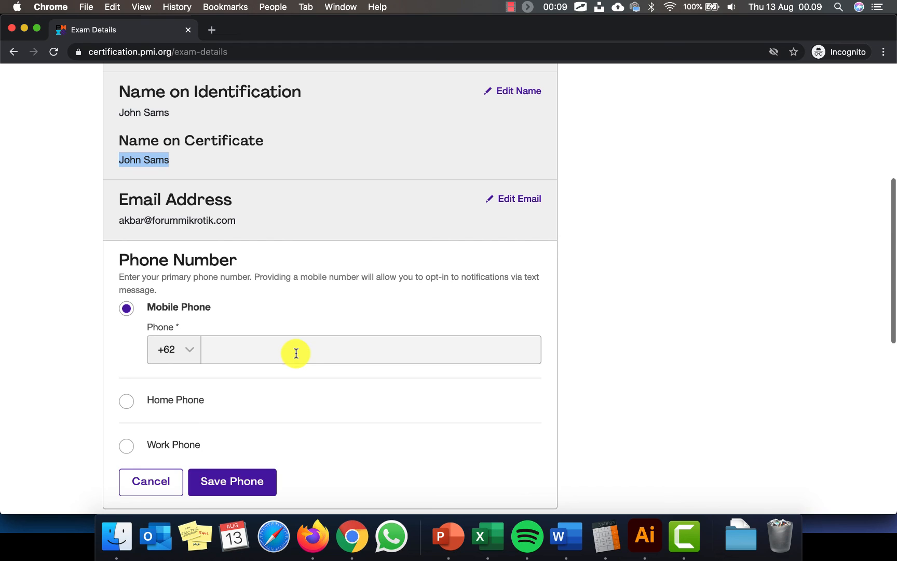
Keep Indonesia as the exam location and enter the mobile phone number
click(239, 344)
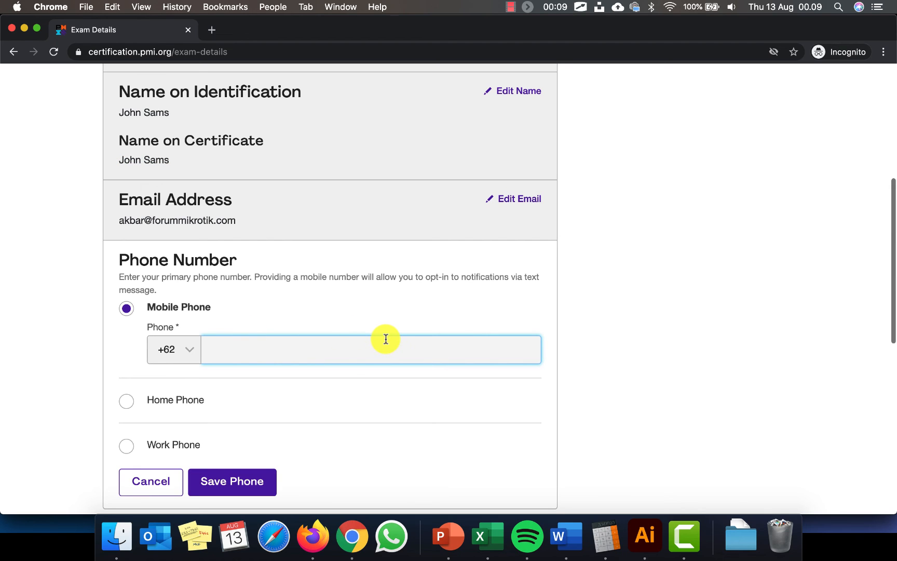
scroll(386, 339, down, 8)
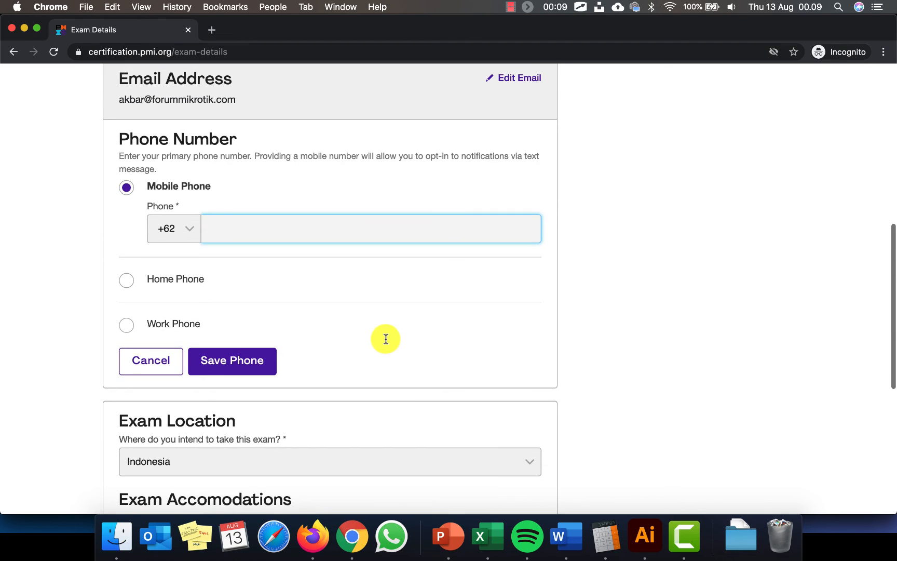
scroll(386, 340, down, 5)
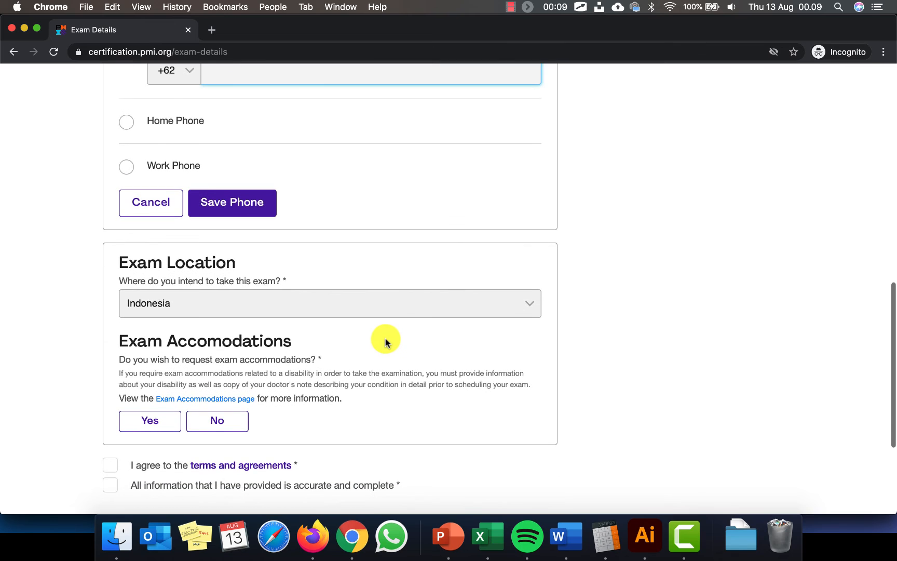
click(380, 234)
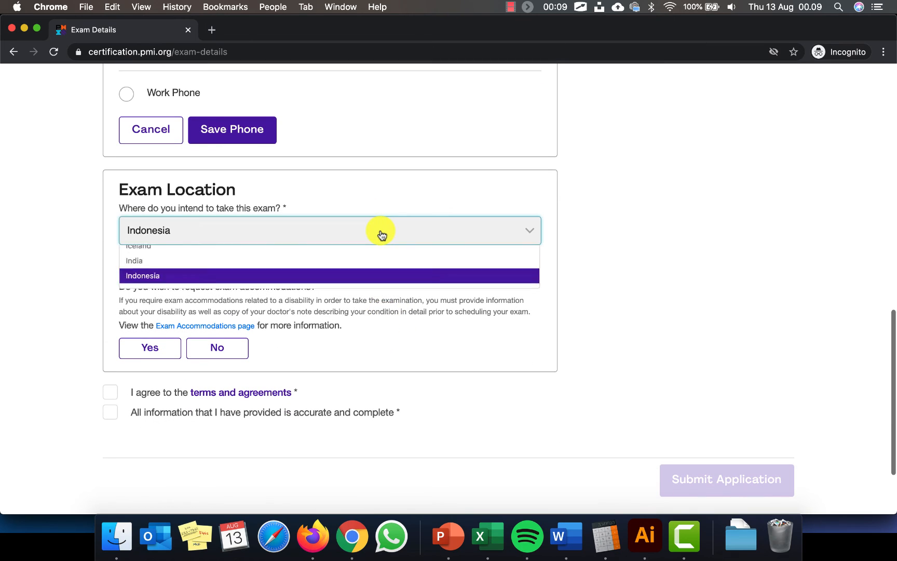
click(399, 237)
scroll(384, 223, up, 6)
click(340, 166)
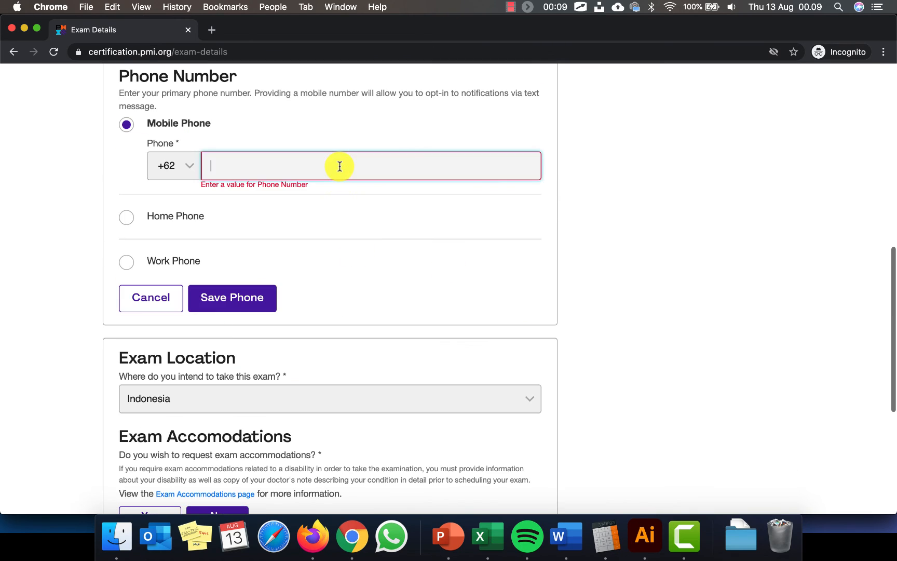
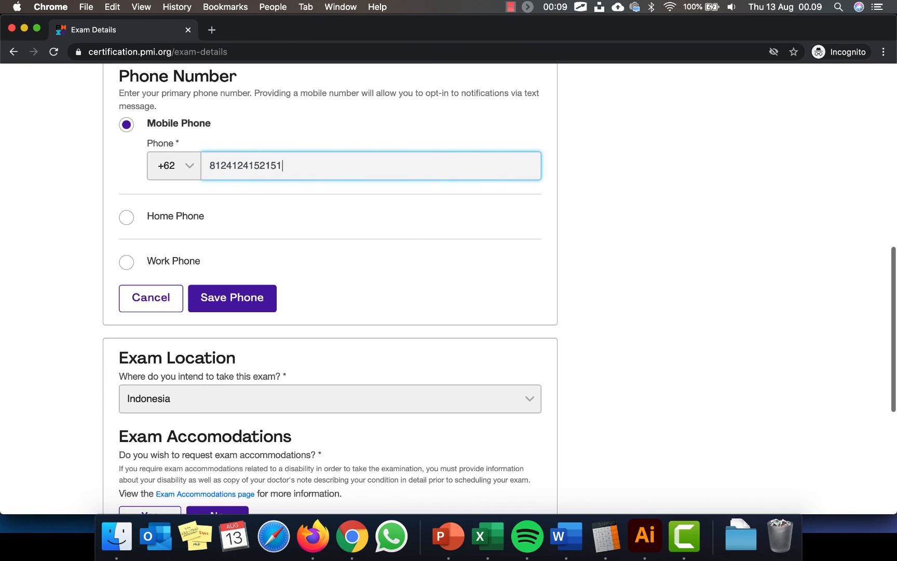
Tick the terms agreement and accuracy declarations, then save the phone number
scroll(401, 248, down, 6)
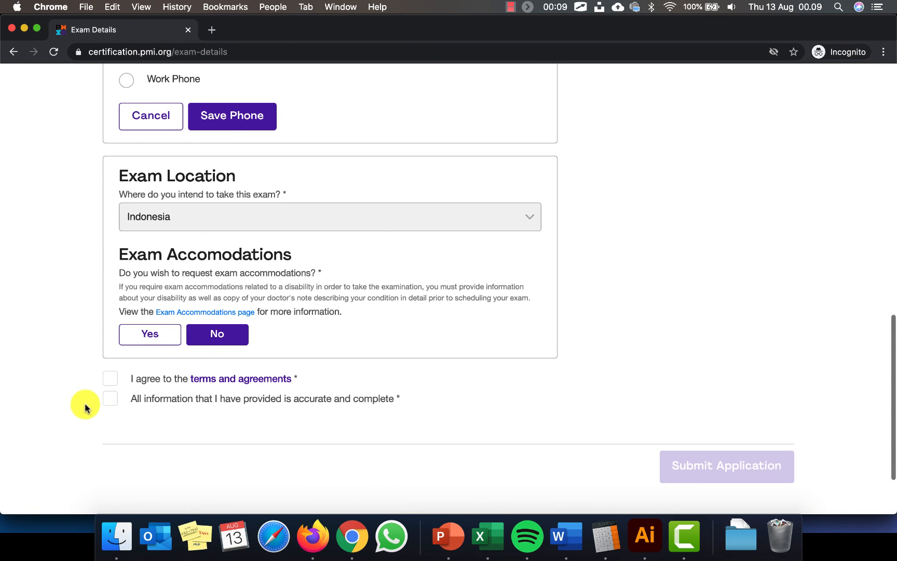
click(115, 379)
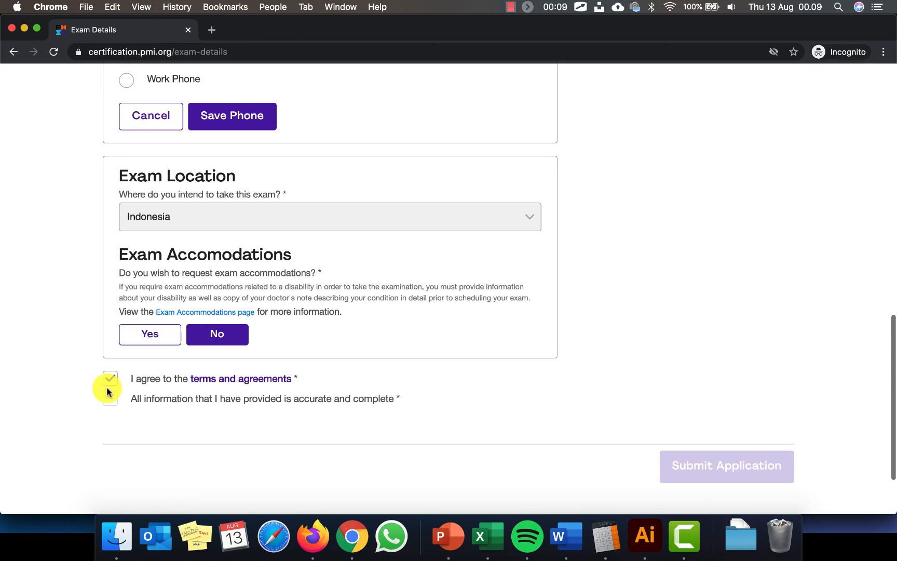
click(110, 398)
scroll(620, 446, up, 10)
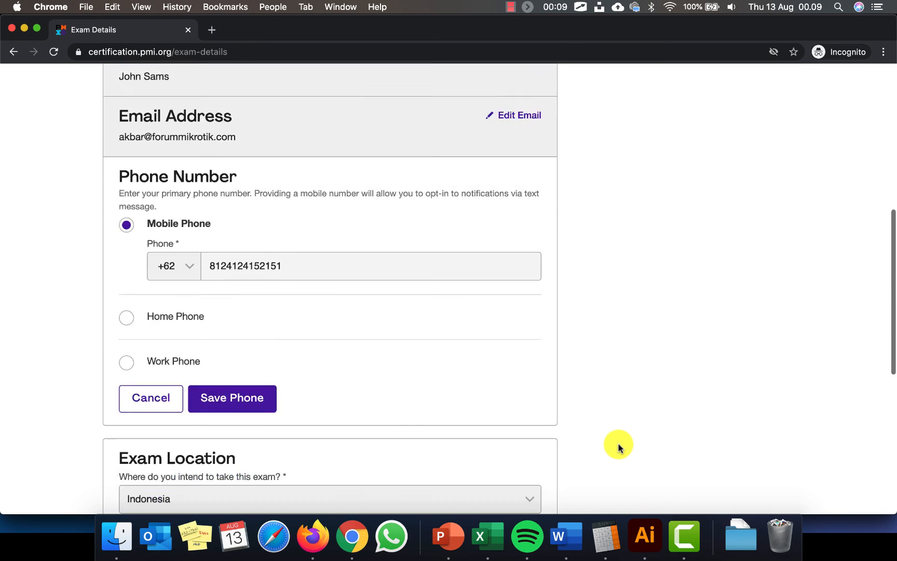
scroll(618, 447, up, 4)
scroll(618, 447, down, 12)
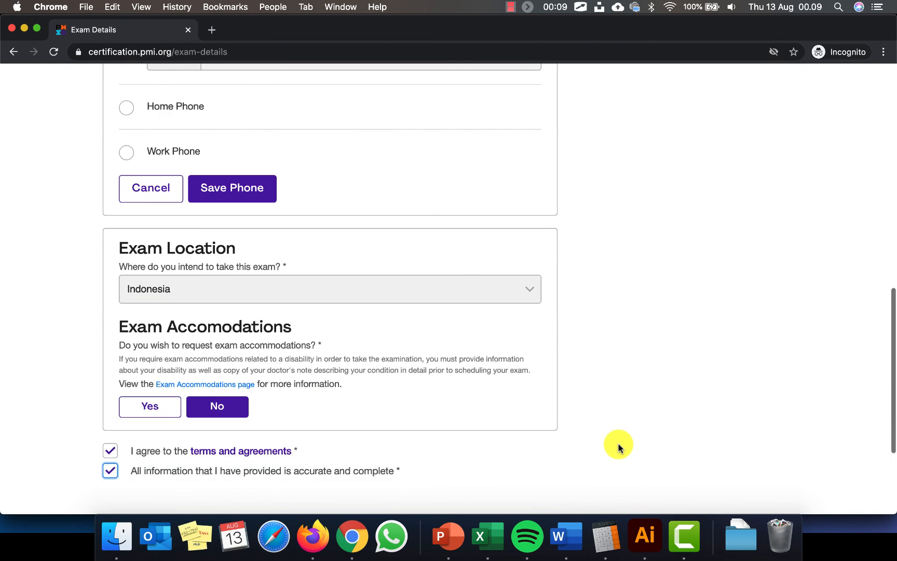
click(240, 189)
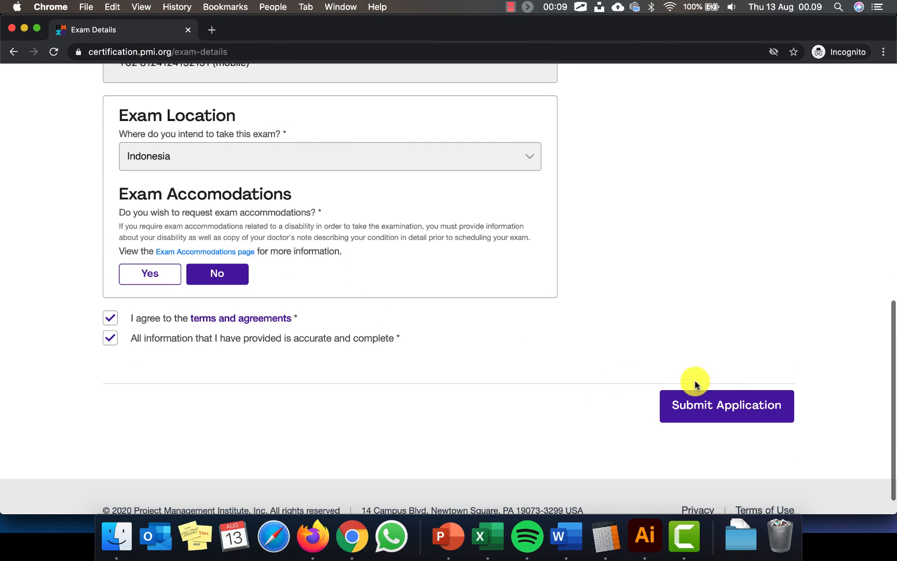
Submit the PMP application and confirm the myPMI dashboard lists its status as Submitted
click(711, 406)
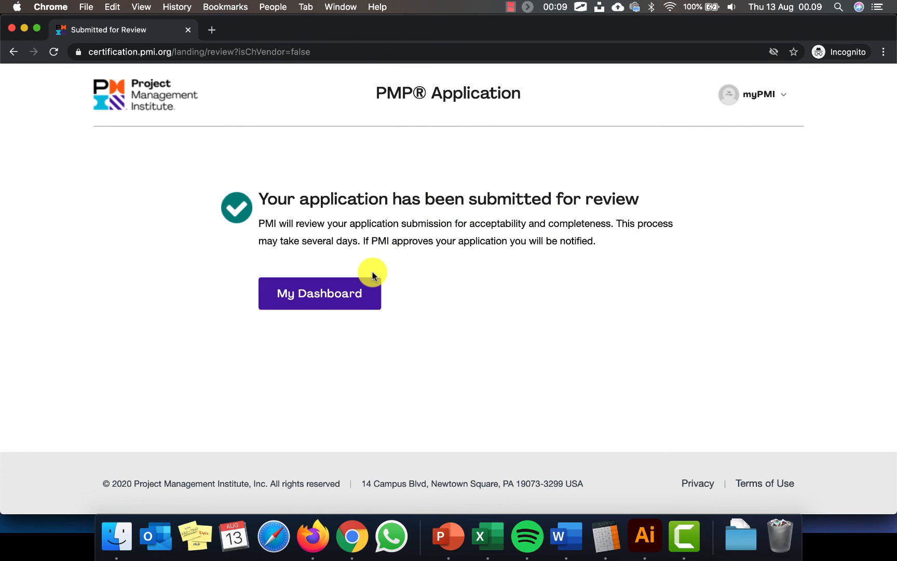
click(341, 287)
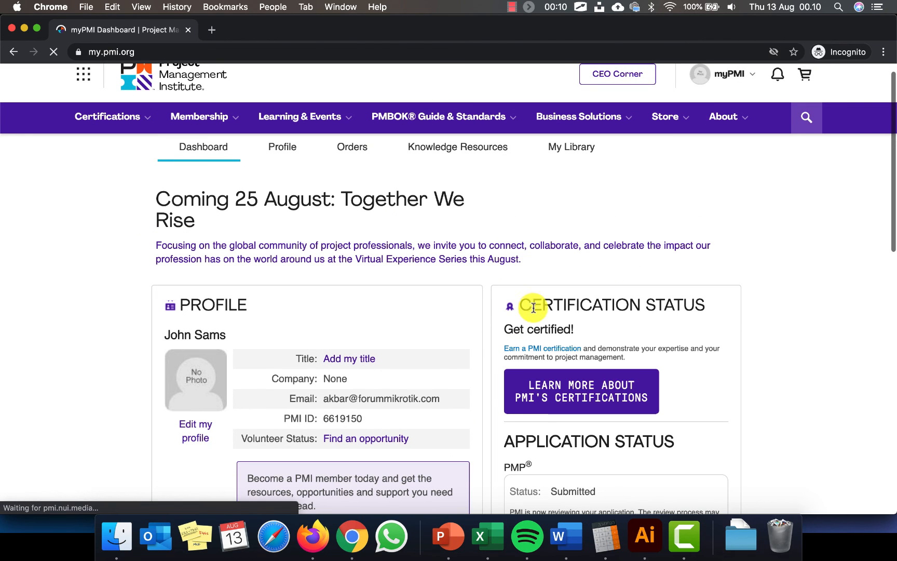
scroll(738, 409, down, 3)
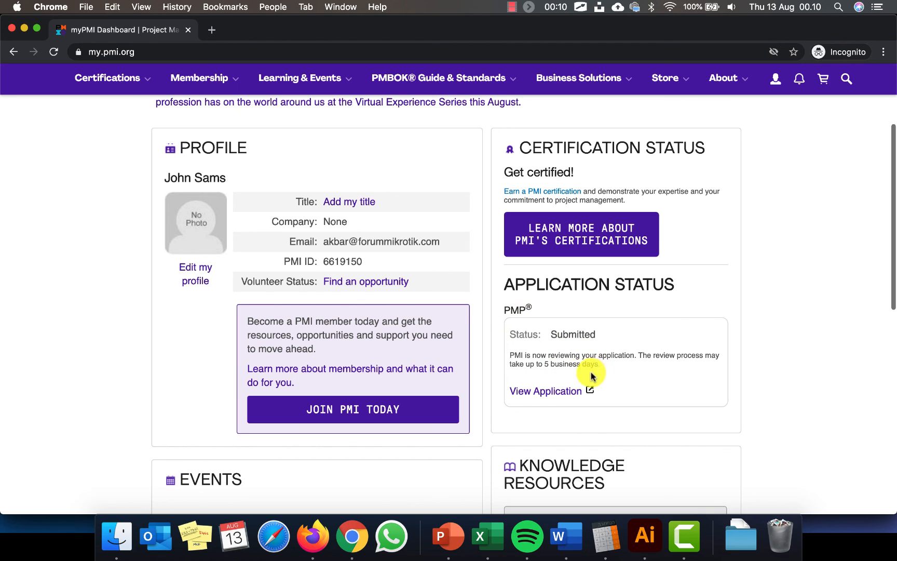
drag(640, 363, 642, 356)
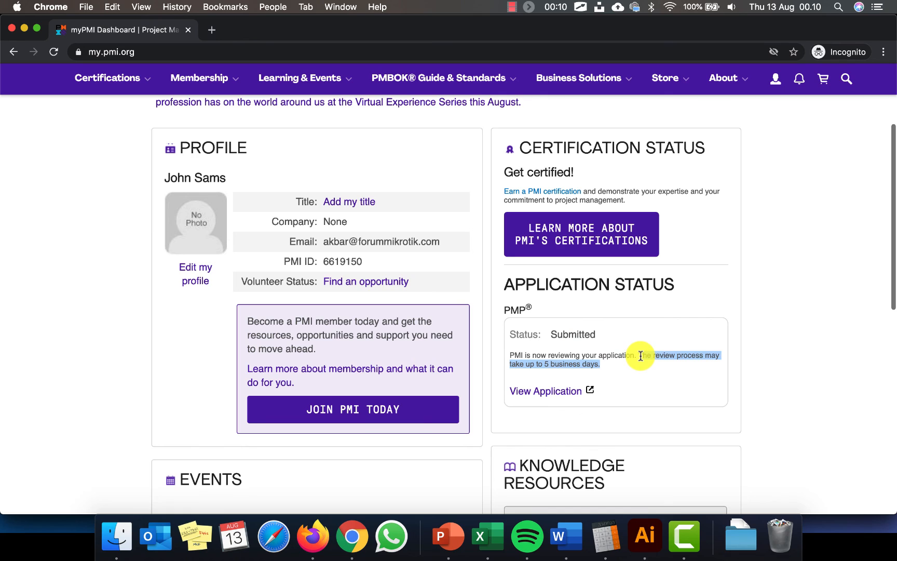
click(679, 383)
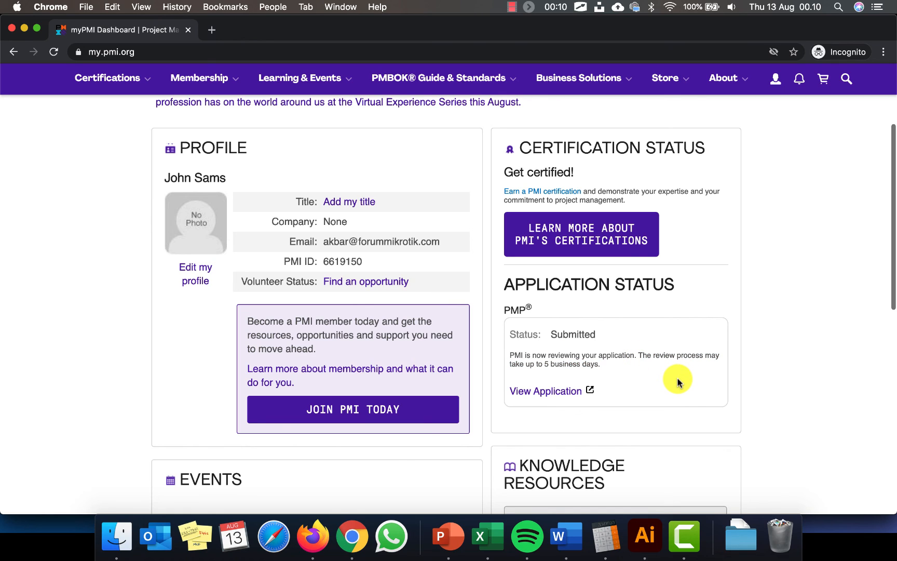